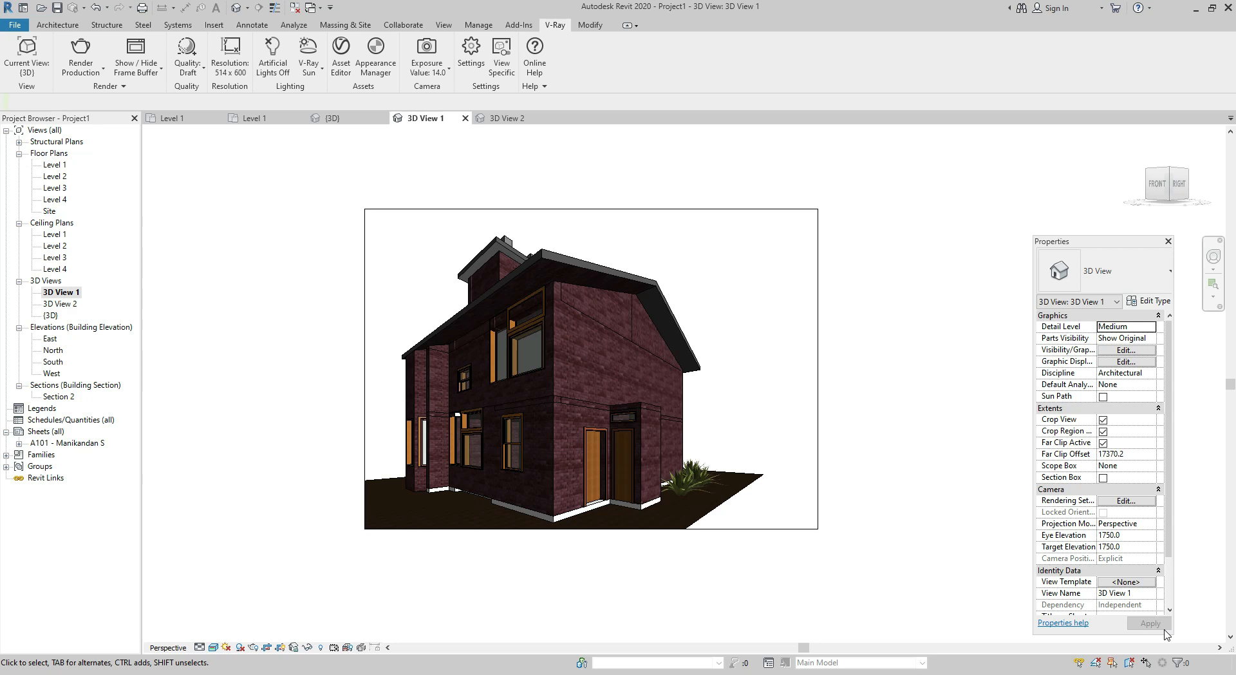
Switch from the Level 1 plan to the default 3D view and review Revit's built-in Rendering settings.
double_click(57, 166)
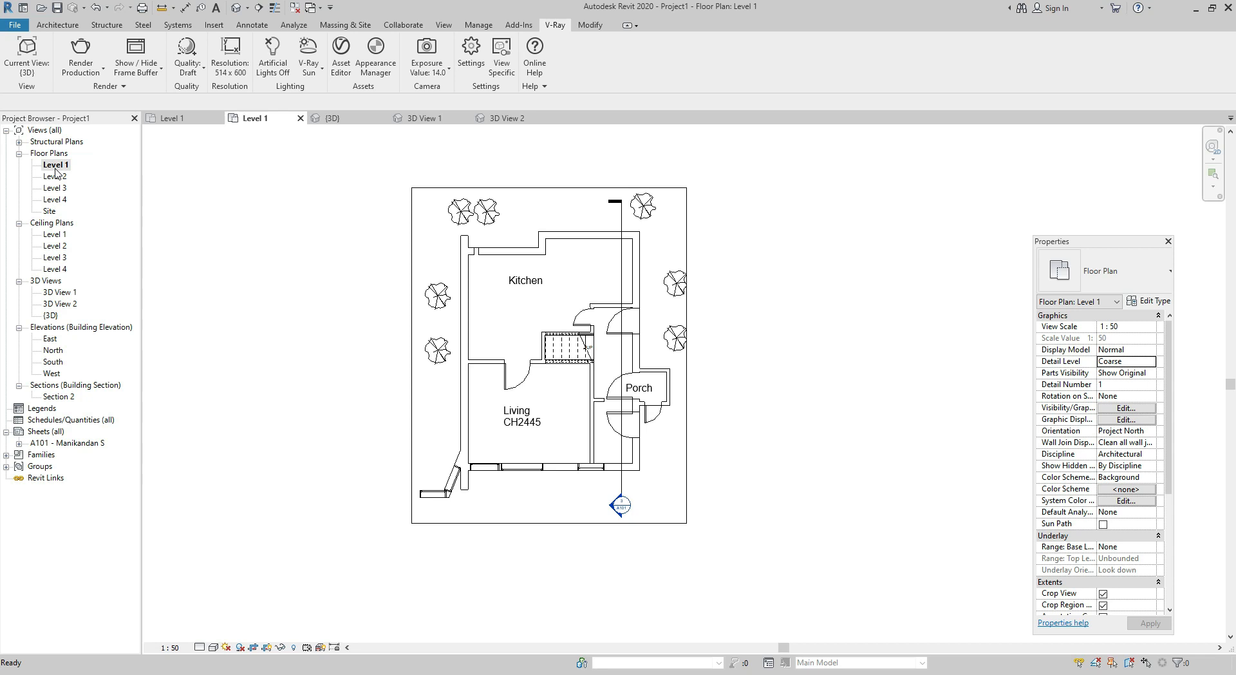
click(236, 9)
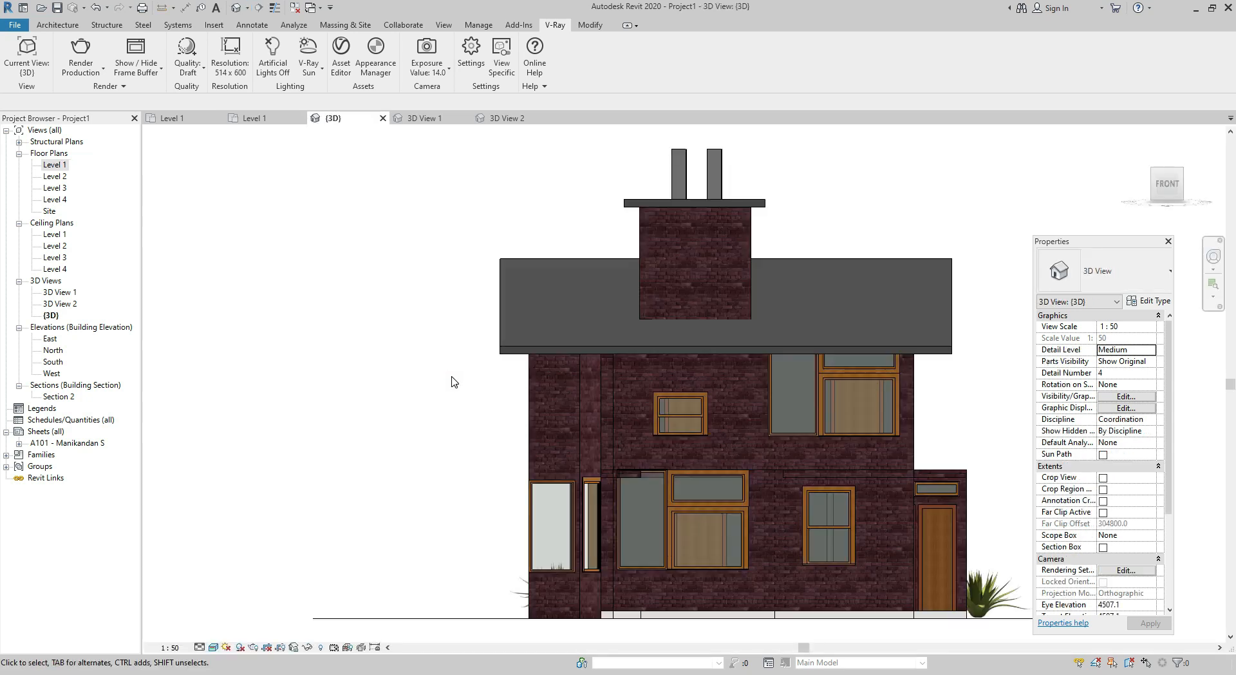
key(r)
key(r)
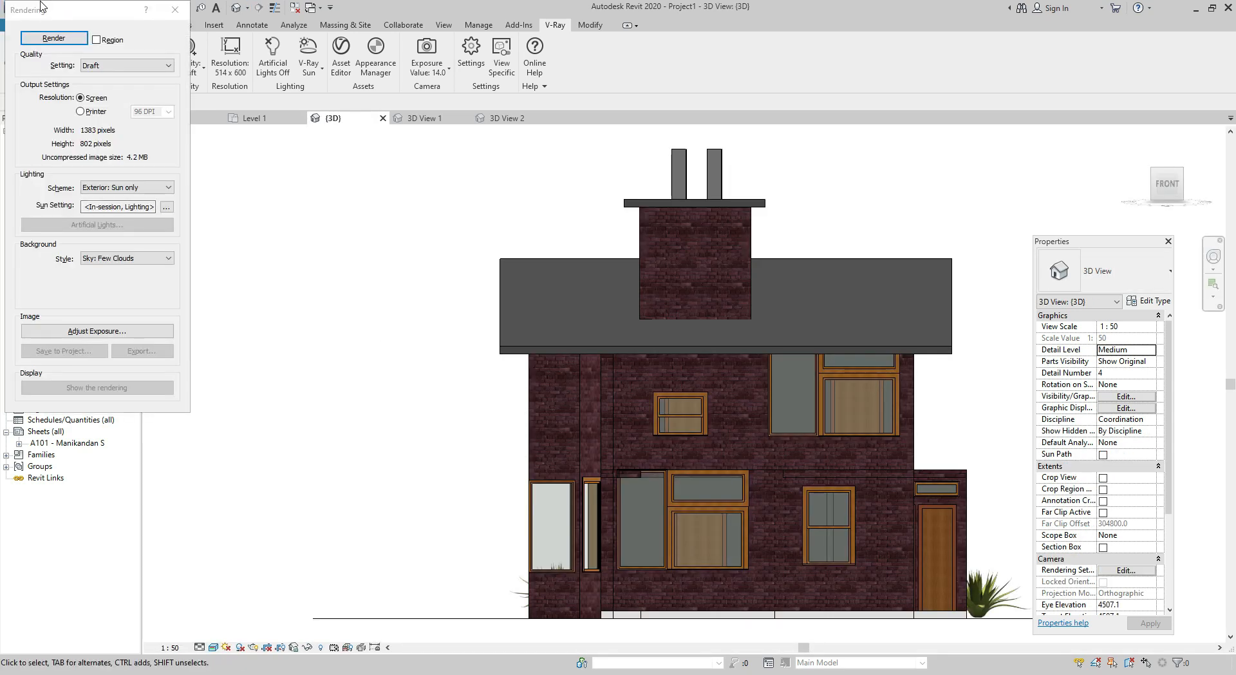
drag(42, 10, 92, 101)
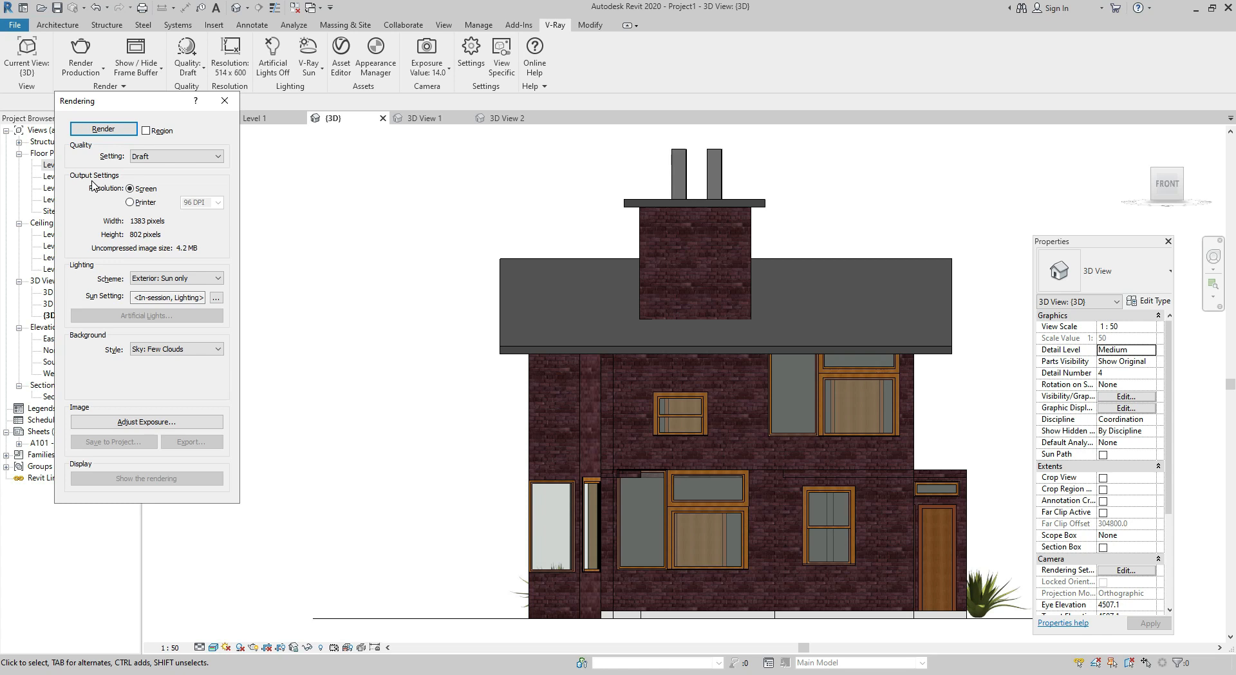
click(224, 101)
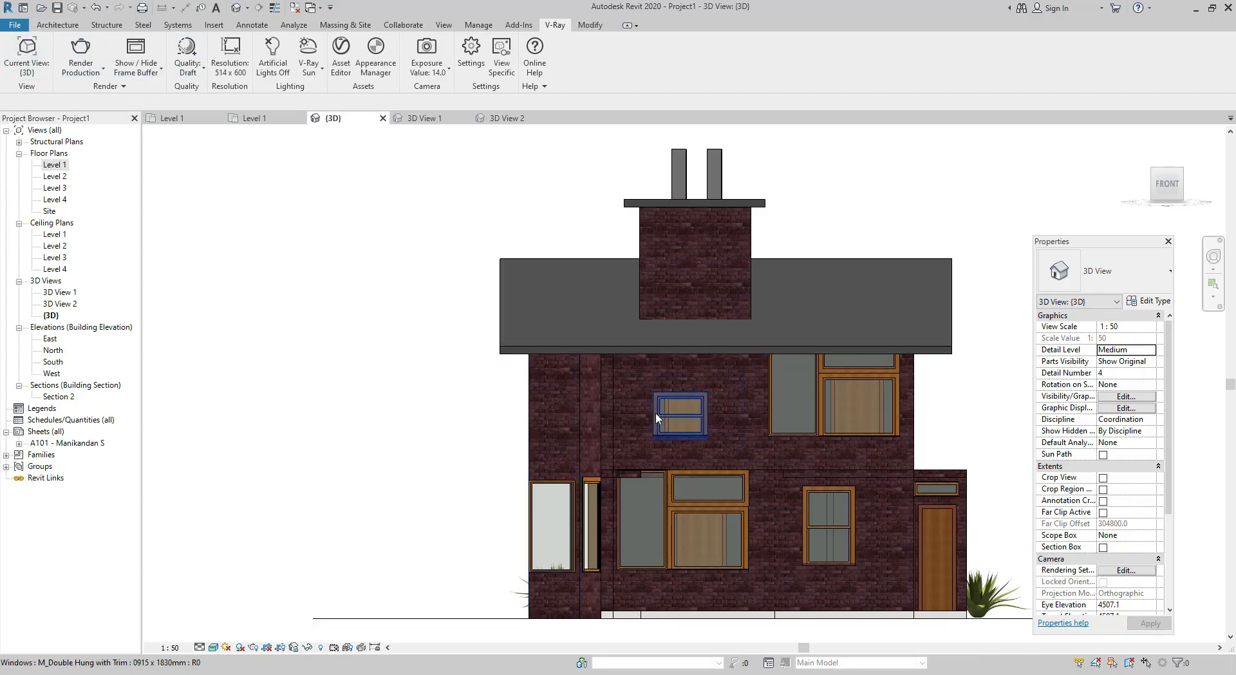
scroll(656, 413, down, 1)
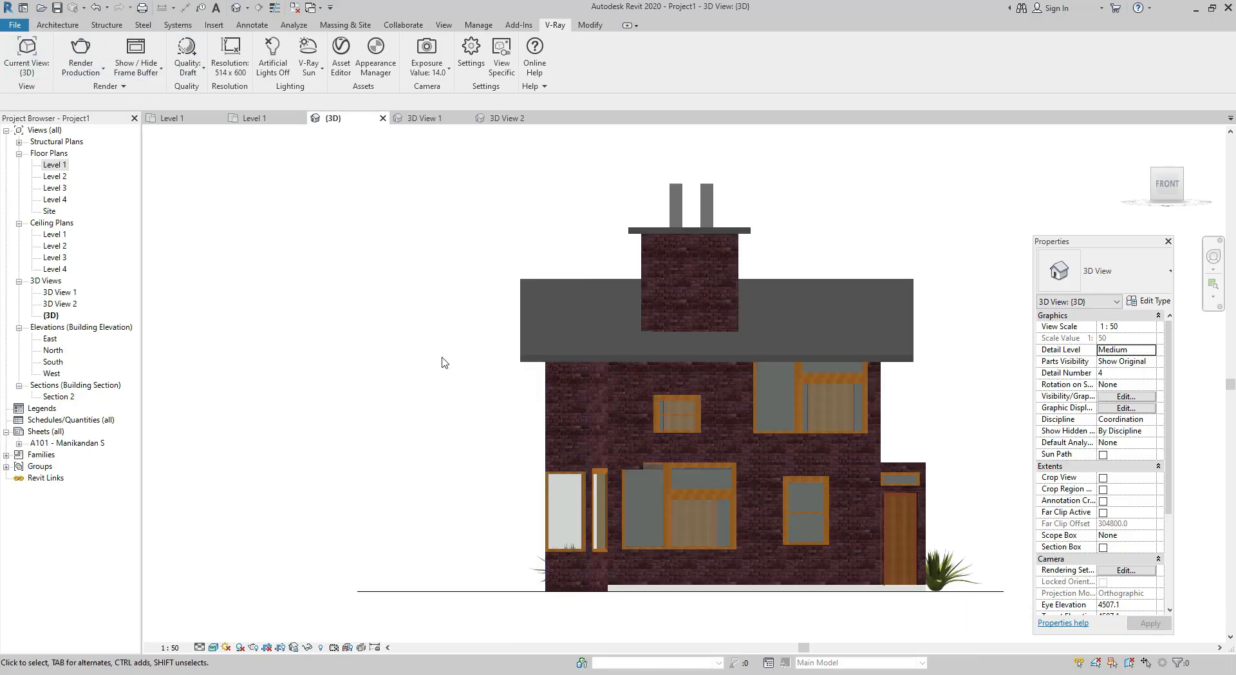
Place a perspective camera in the Level 1 floor plan, from beyond the lower-right corner of the site towards the upper left.
click(62, 169)
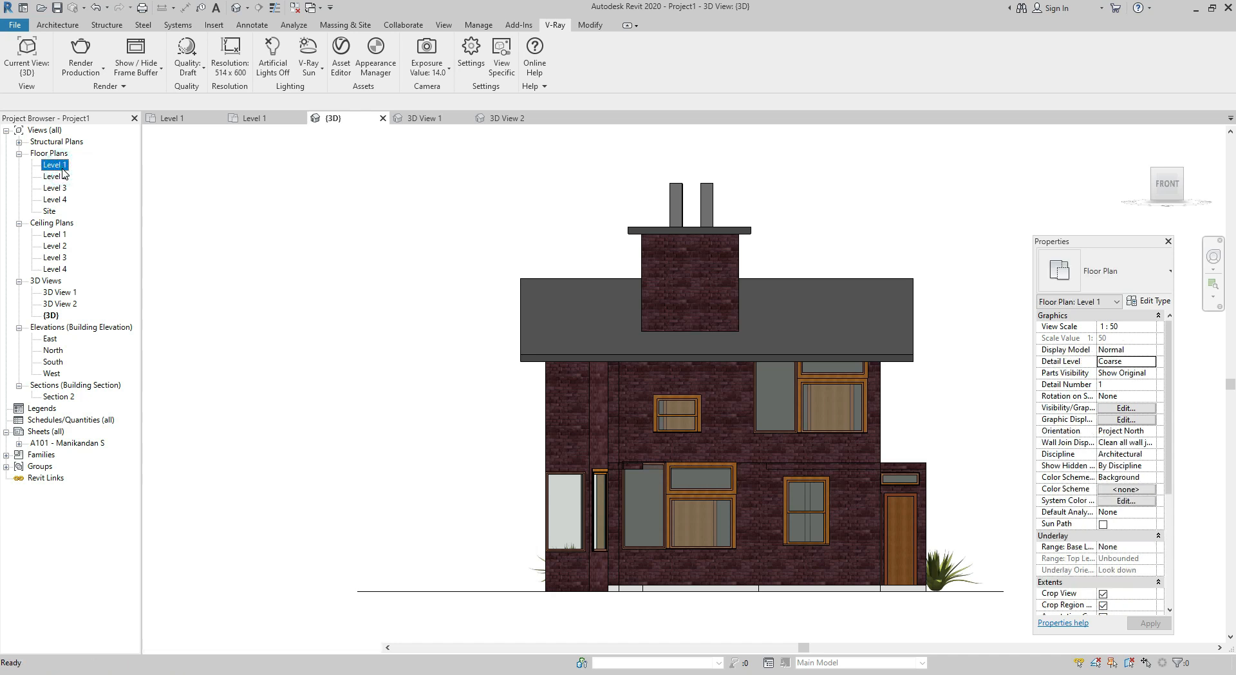
double_click(62, 171)
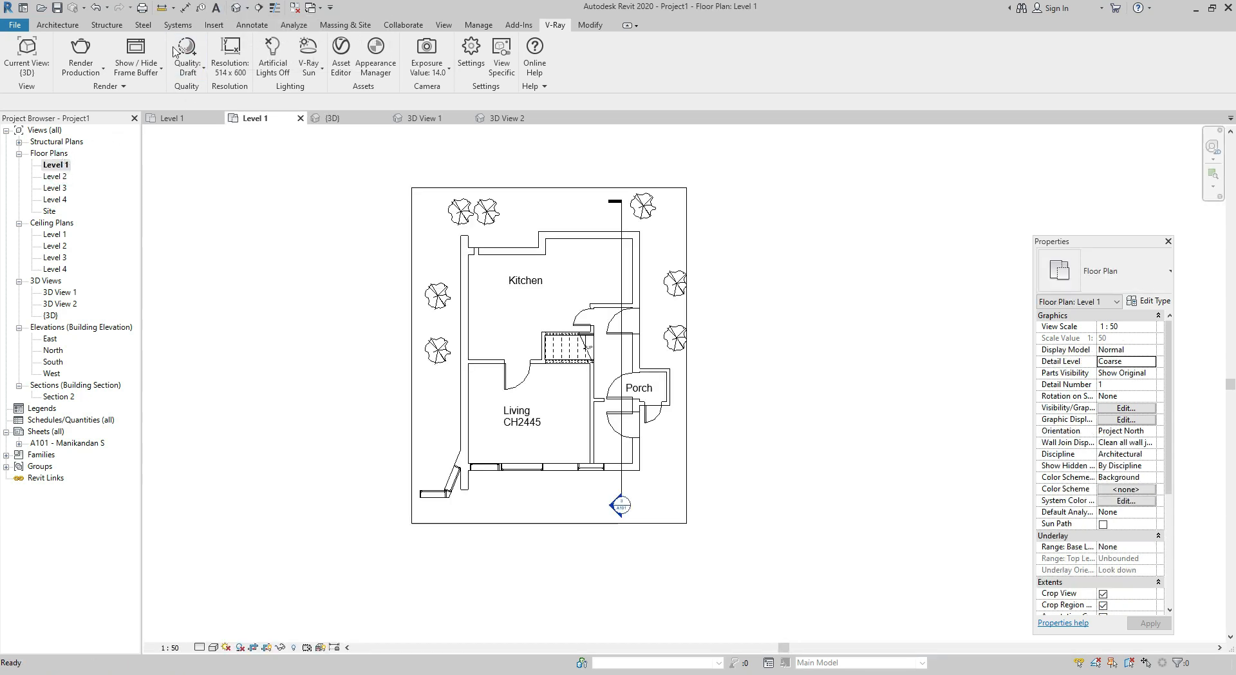
click(248, 8)
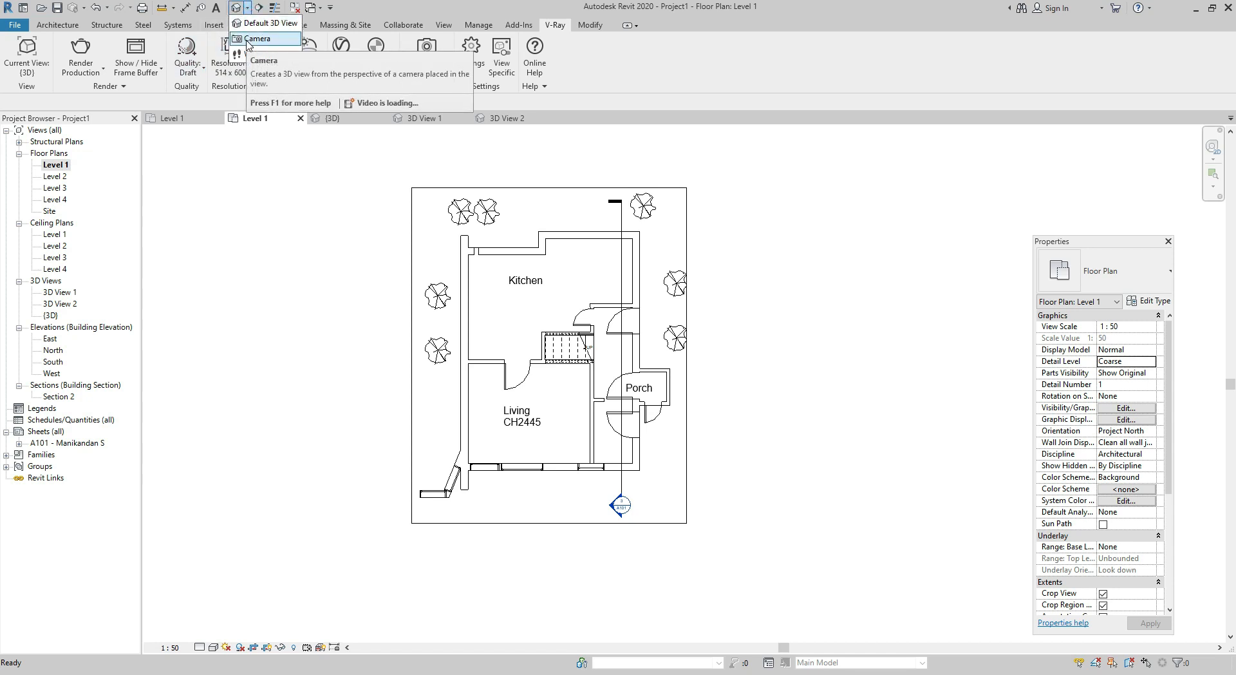
click(249, 40)
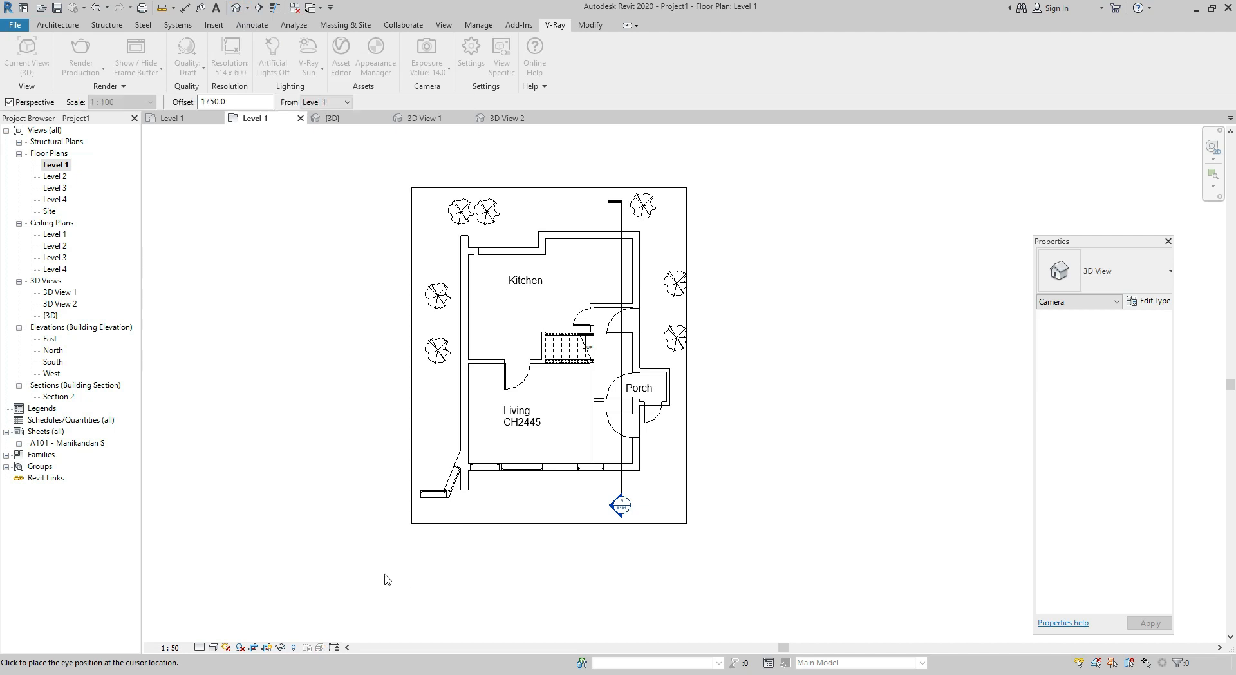
click(767, 585)
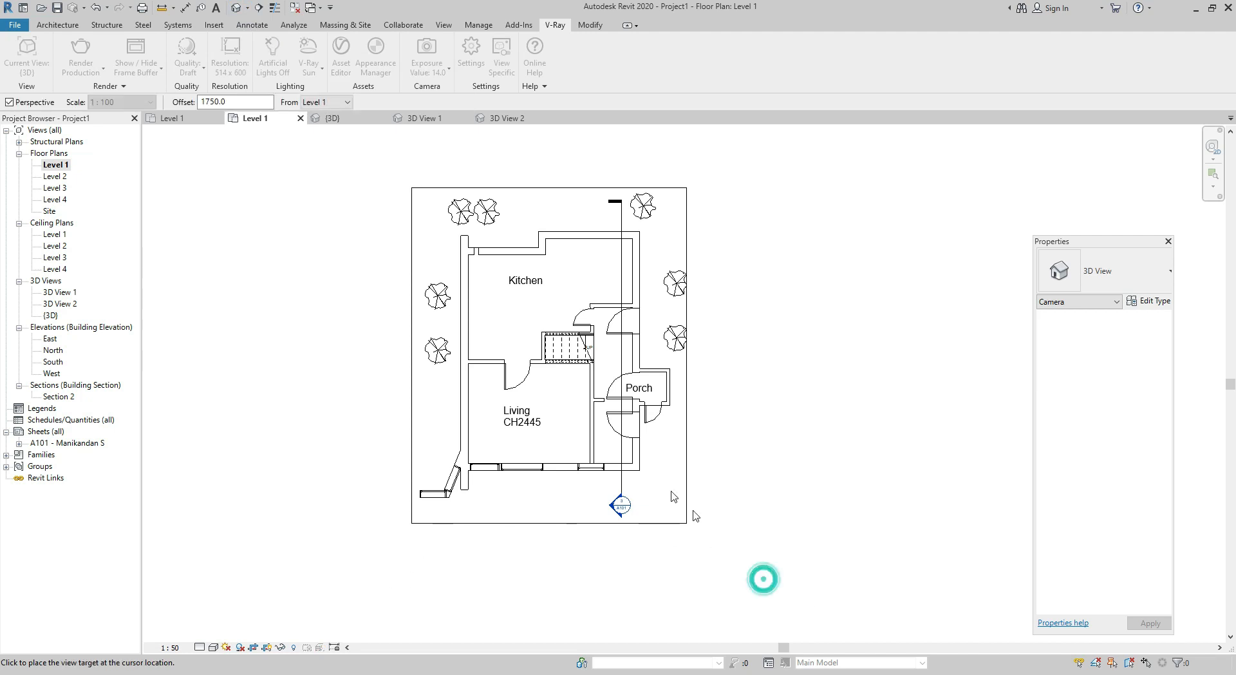
click(383, 157)
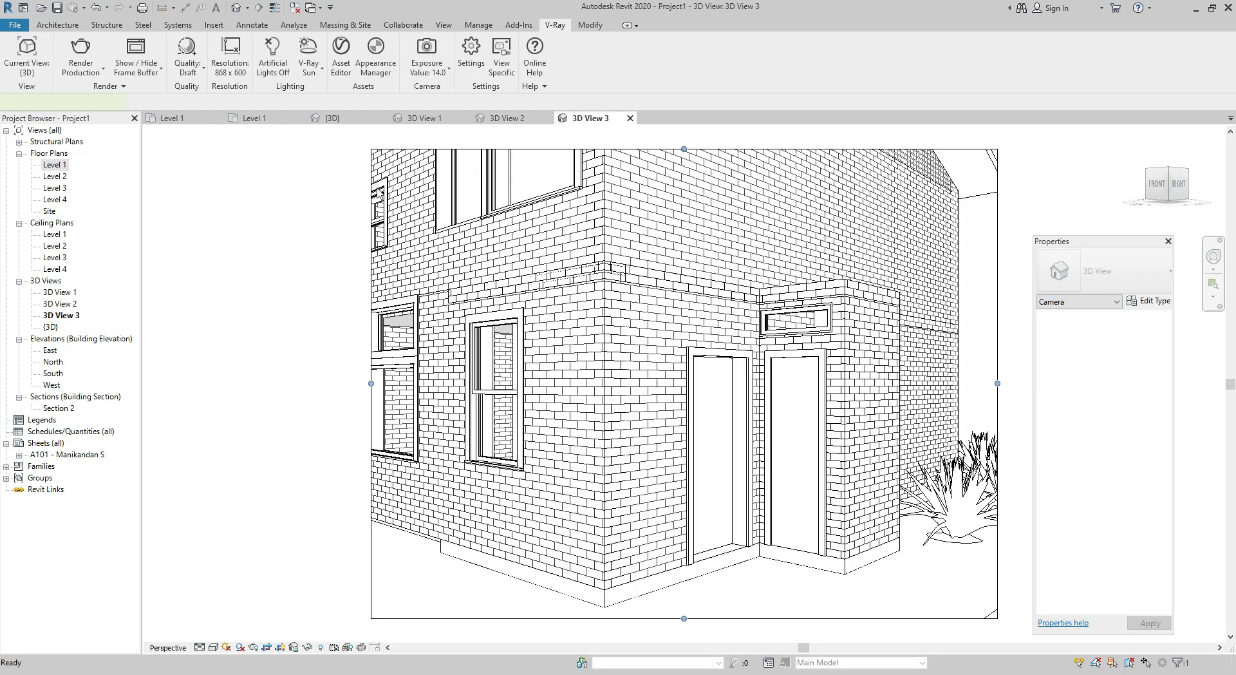
Enlarge the new camera view's crop region on all four sides to frame the entire house.
scroll(403, 415, down, 4)
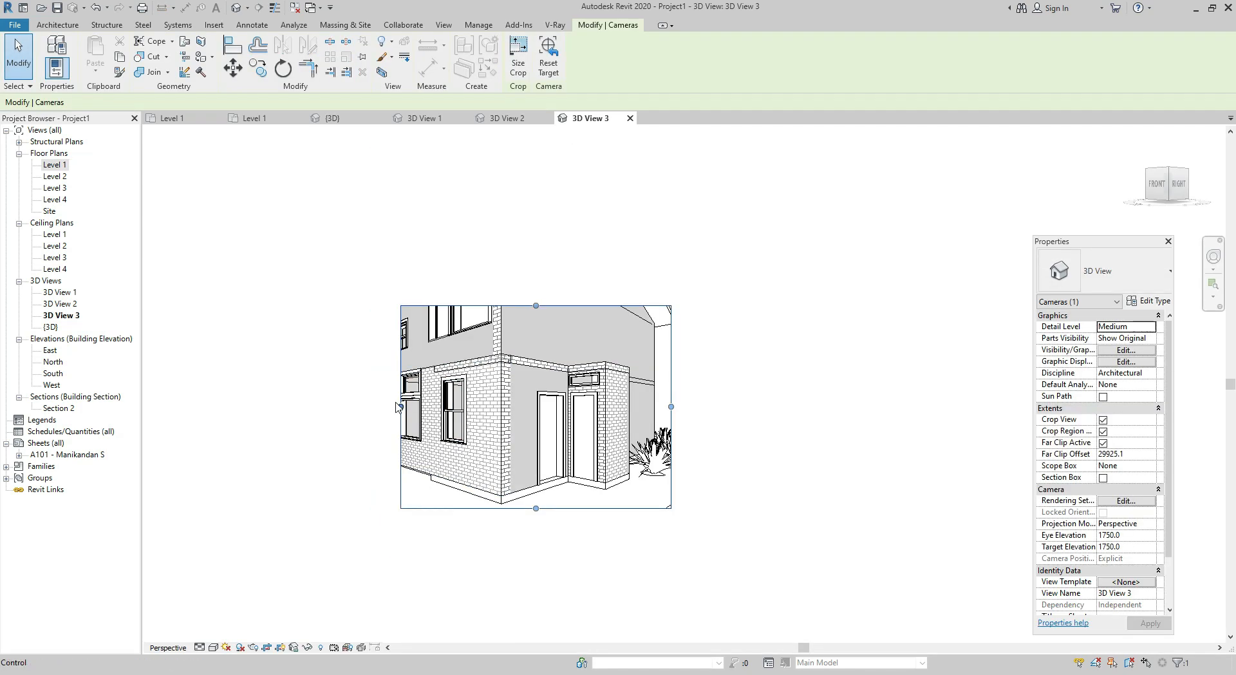
drag(397, 405, 245, 407)
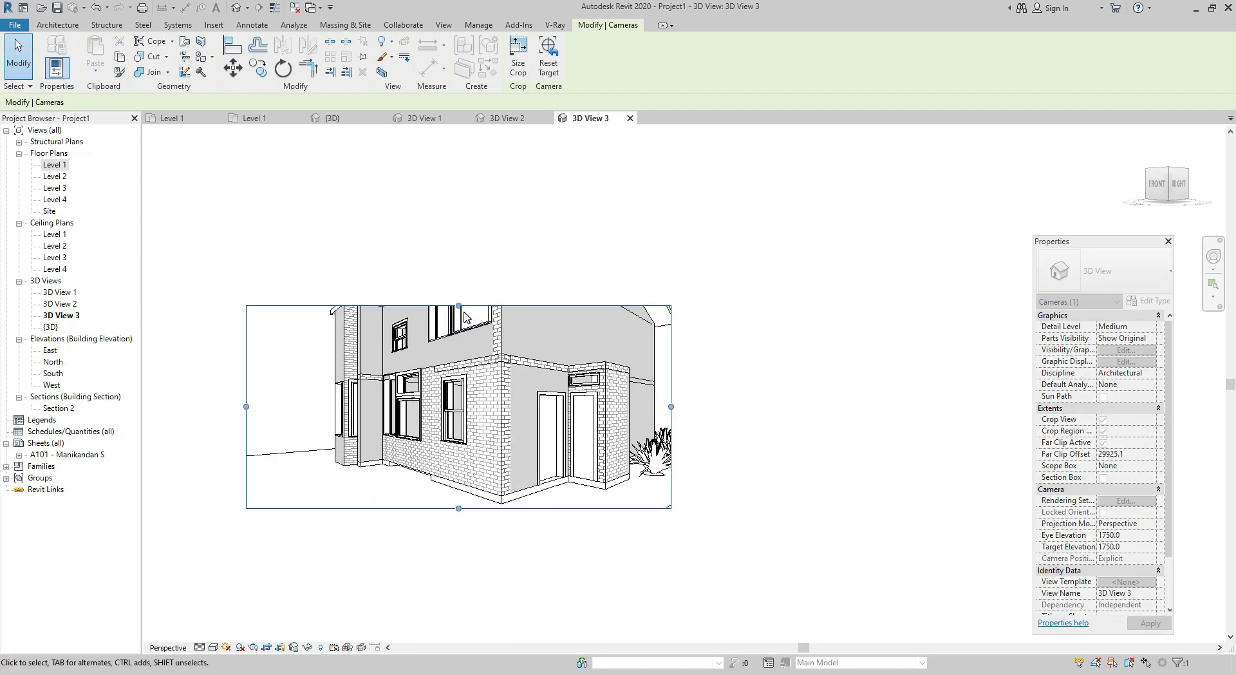
drag(459, 306, 459, 174)
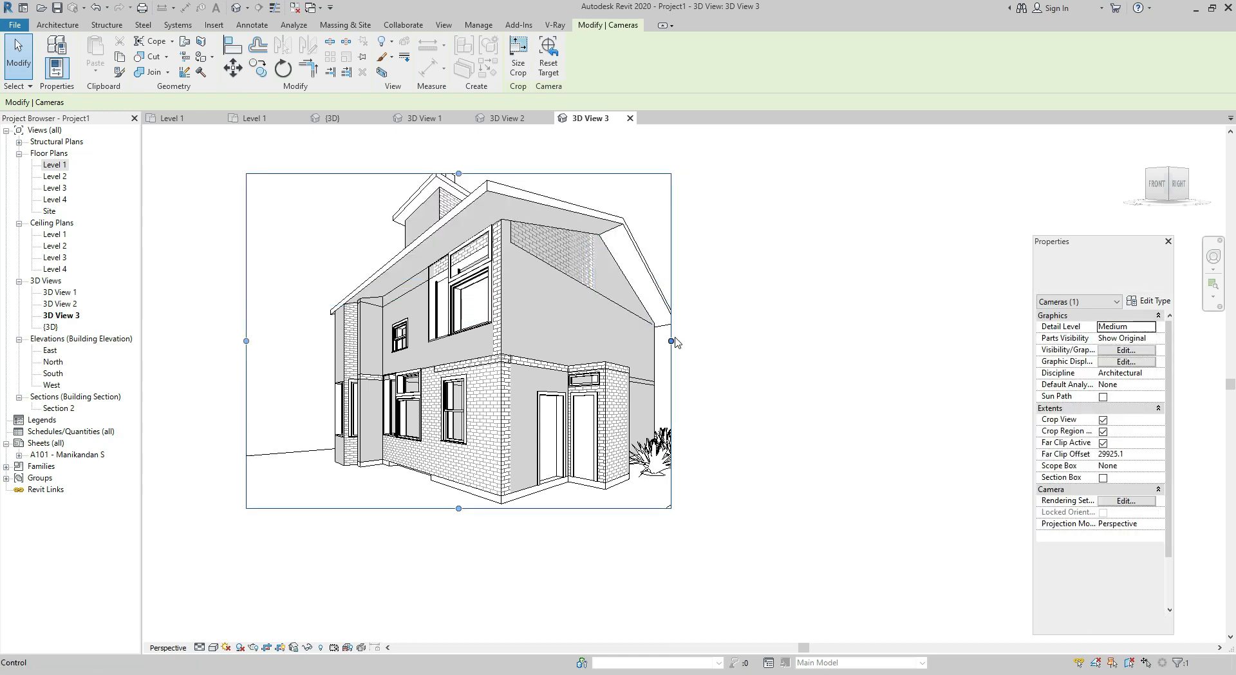
drag(717, 337, 765, 337)
drag(506, 173, 504, 140)
drag(505, 509, 501, 550)
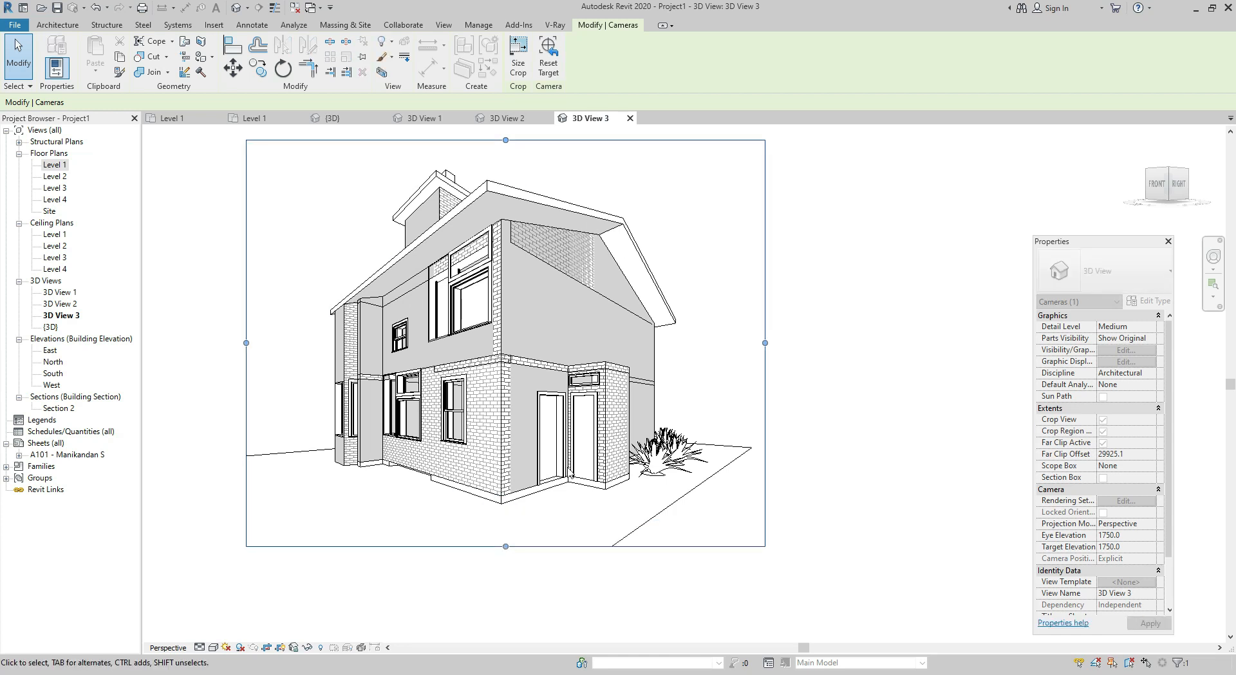
Set the visual style of the new camera view to Realistic.
click(213, 647)
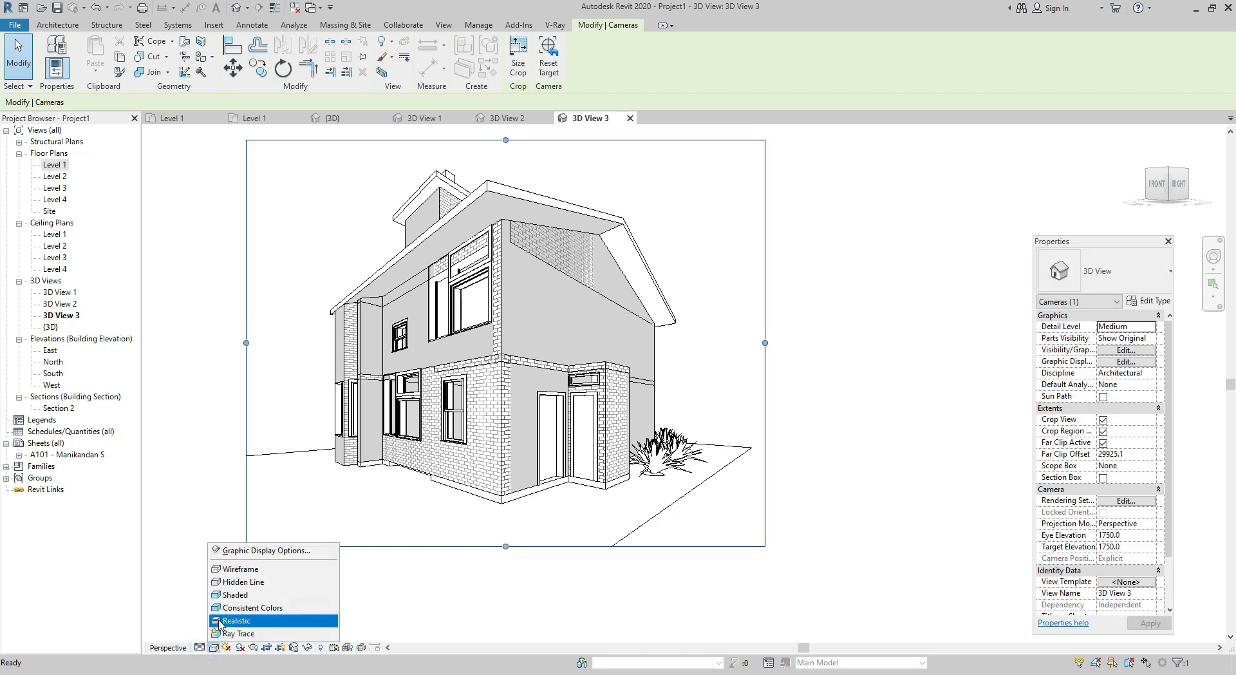
click(219, 621)
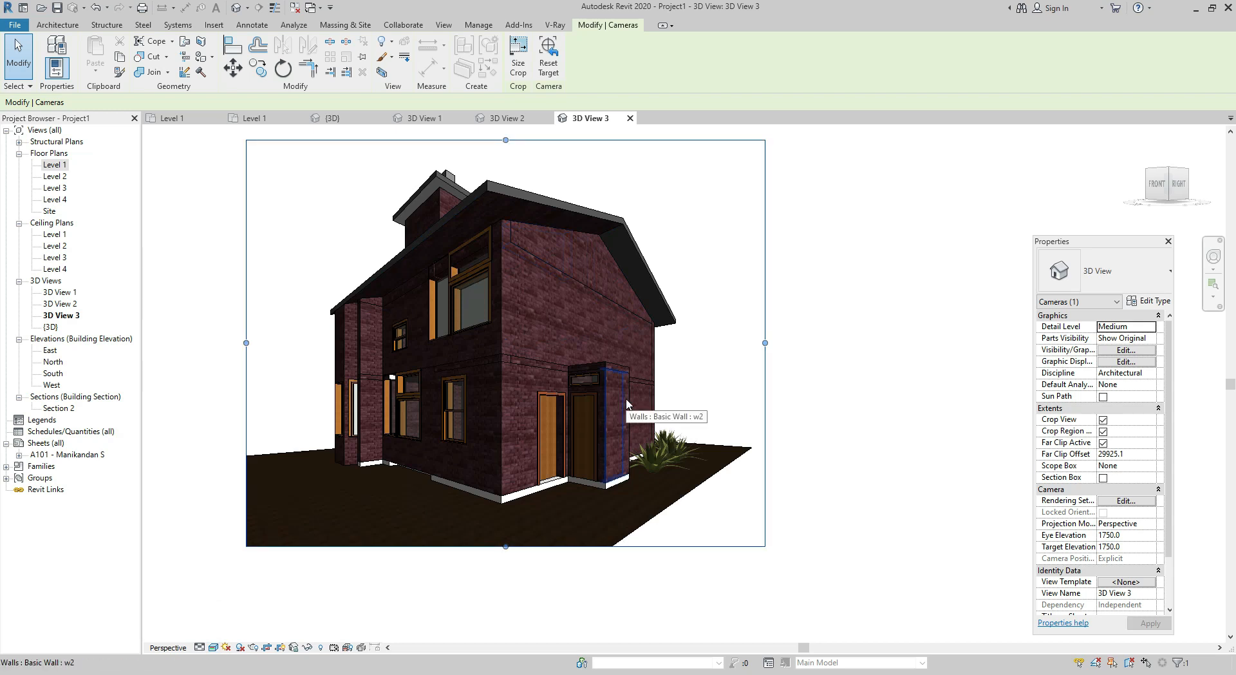
middle_drag(631, 404, 708, 433)
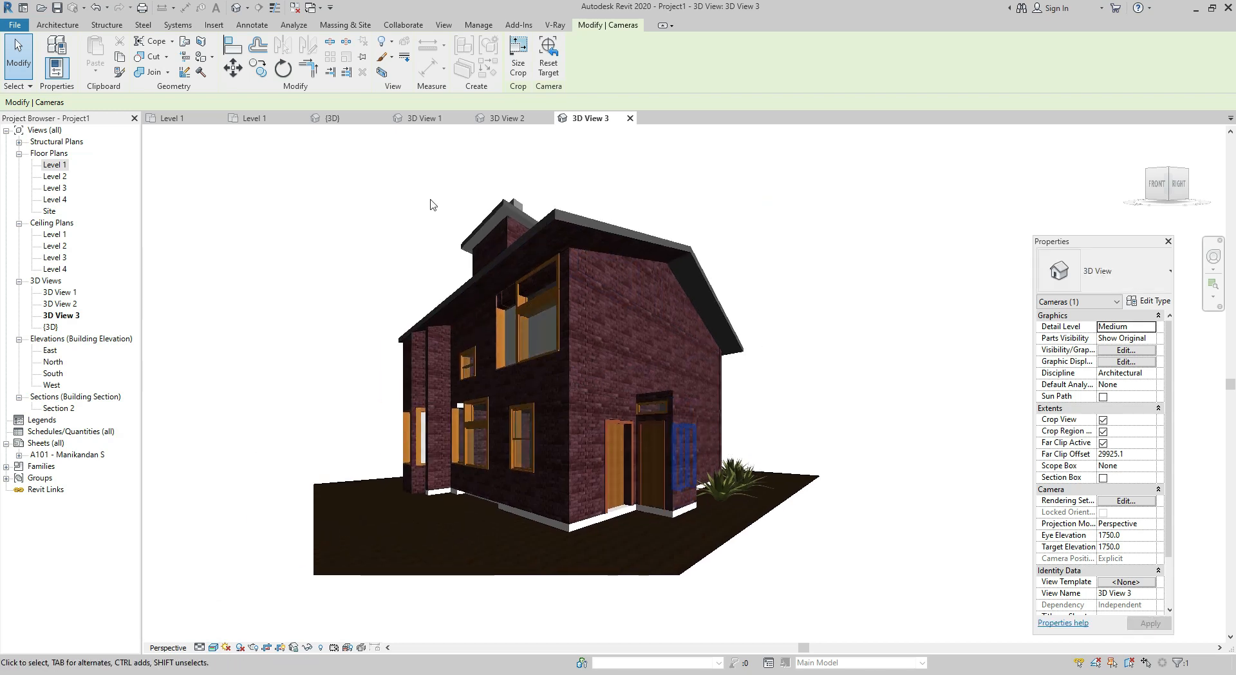
Select 3D View 3 as the V-Ray view for rendering.
click(554, 26)
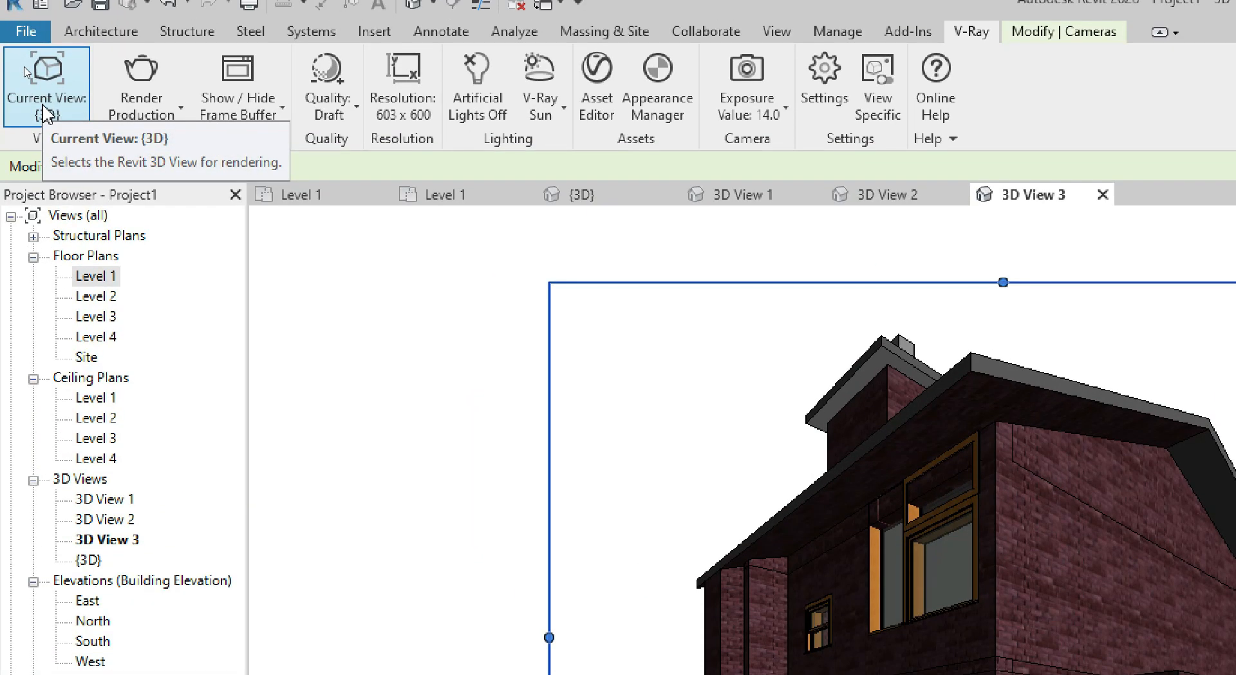
click(46, 80)
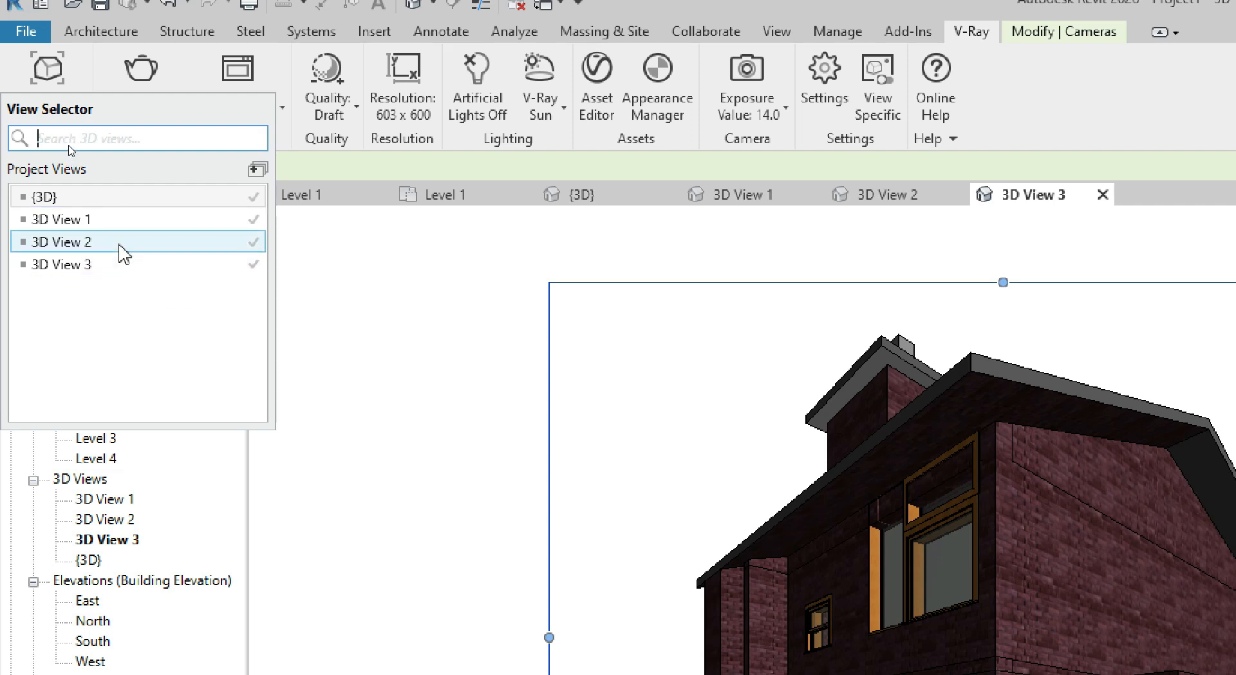
click(118, 270)
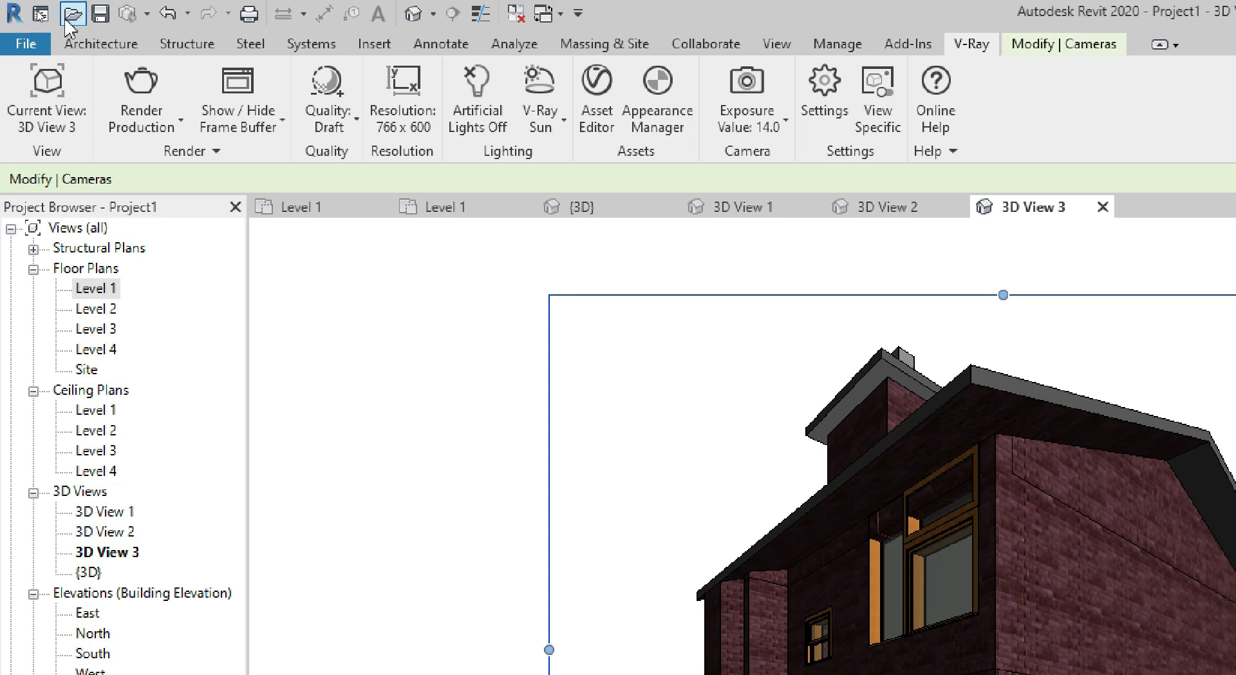
Switch the V-Ray render view to 3D View 2 and back to 3D View 3.
click(47, 90)
click(65, 256)
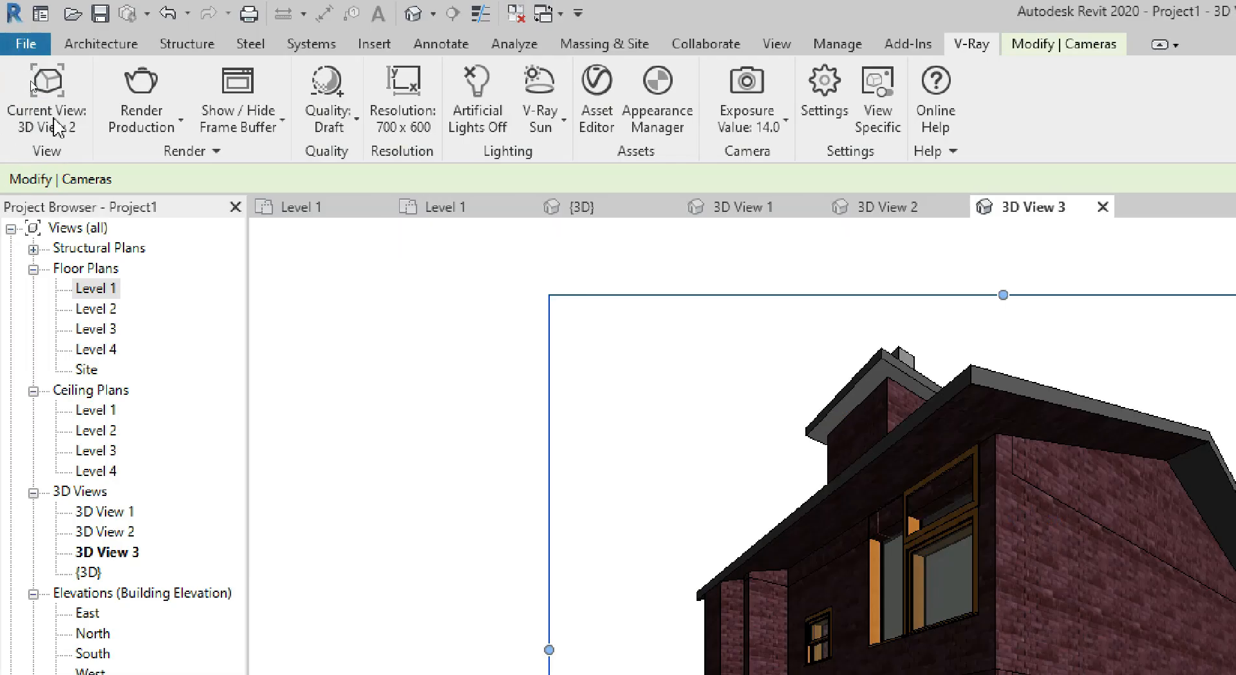
click(57, 126)
click(102, 290)
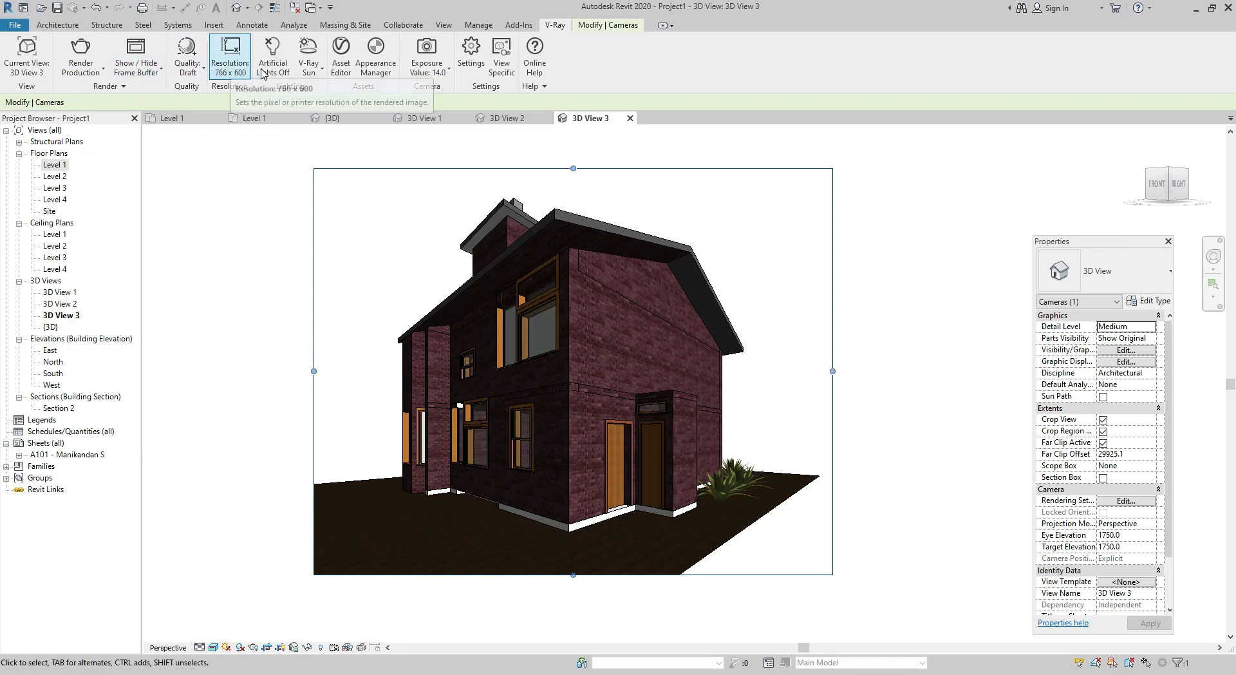
Set the background in the V-Ray Lights settings to Revit, keeping V-Ray Sun as the light type.
click(301, 65)
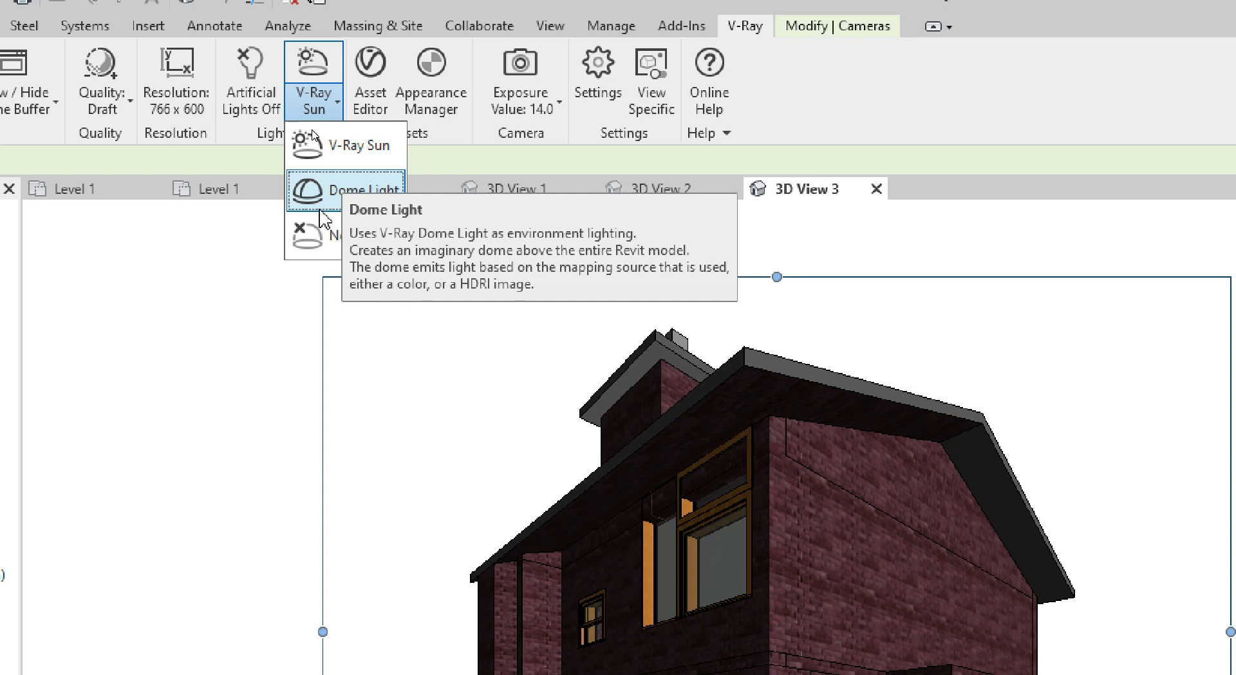
click(337, 162)
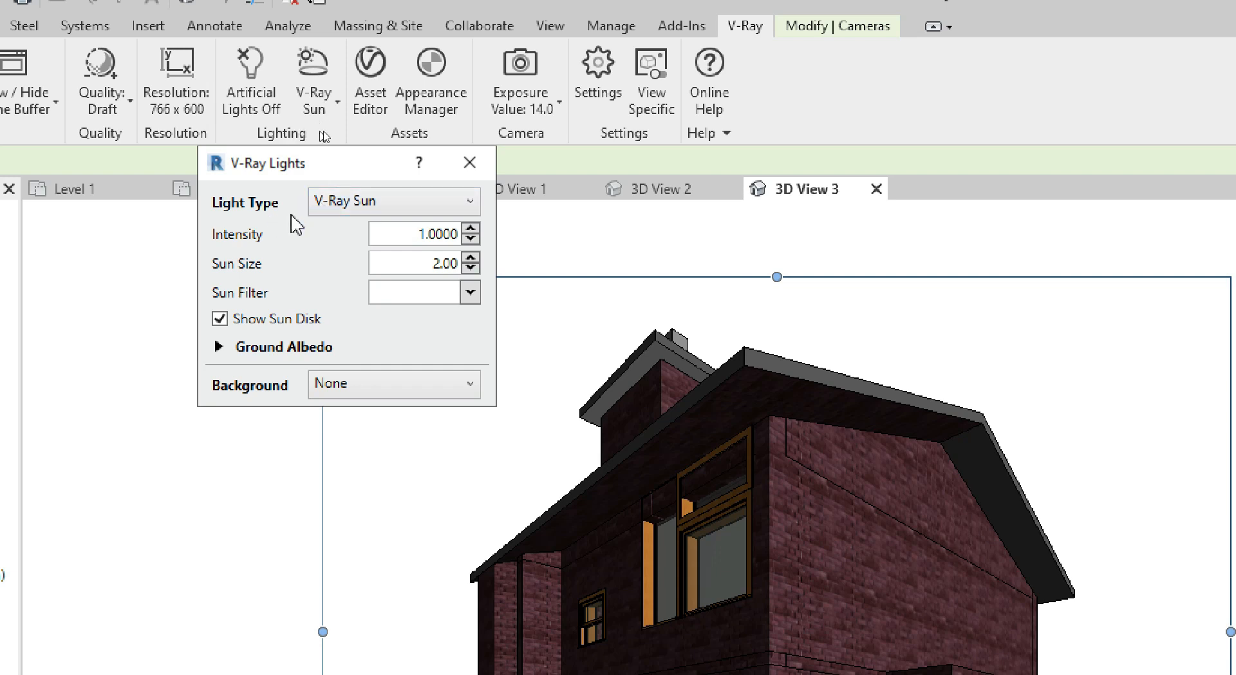
click(354, 208)
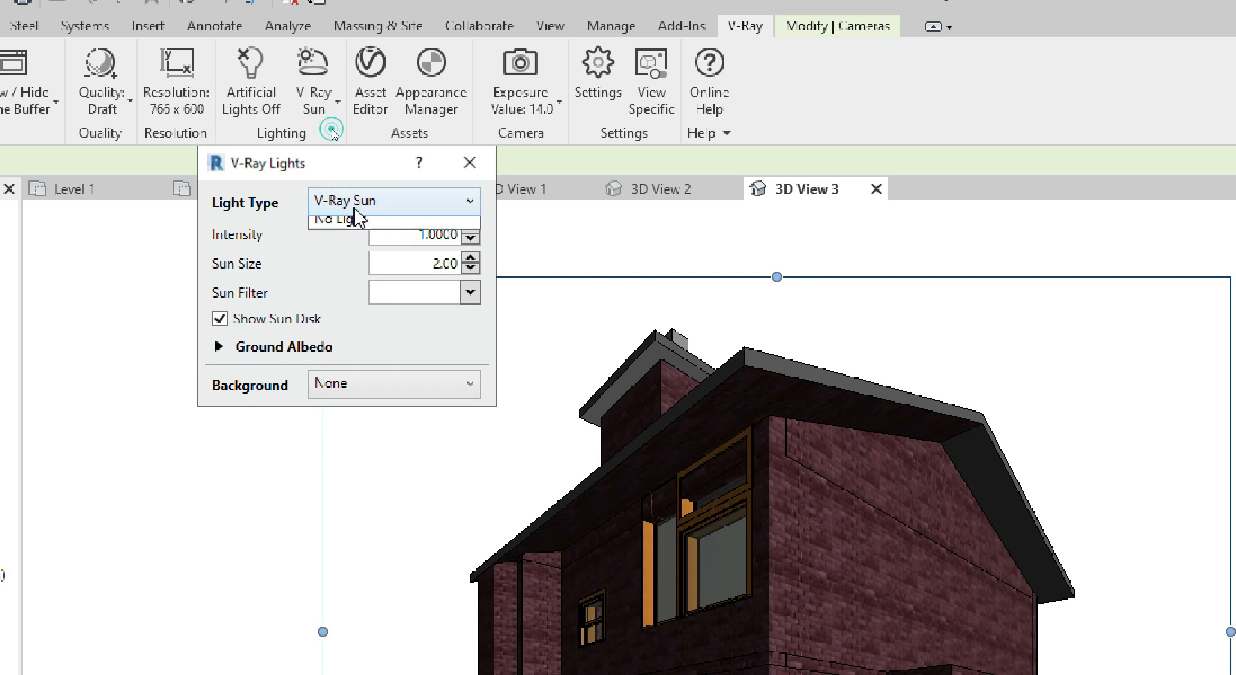
click(355, 208)
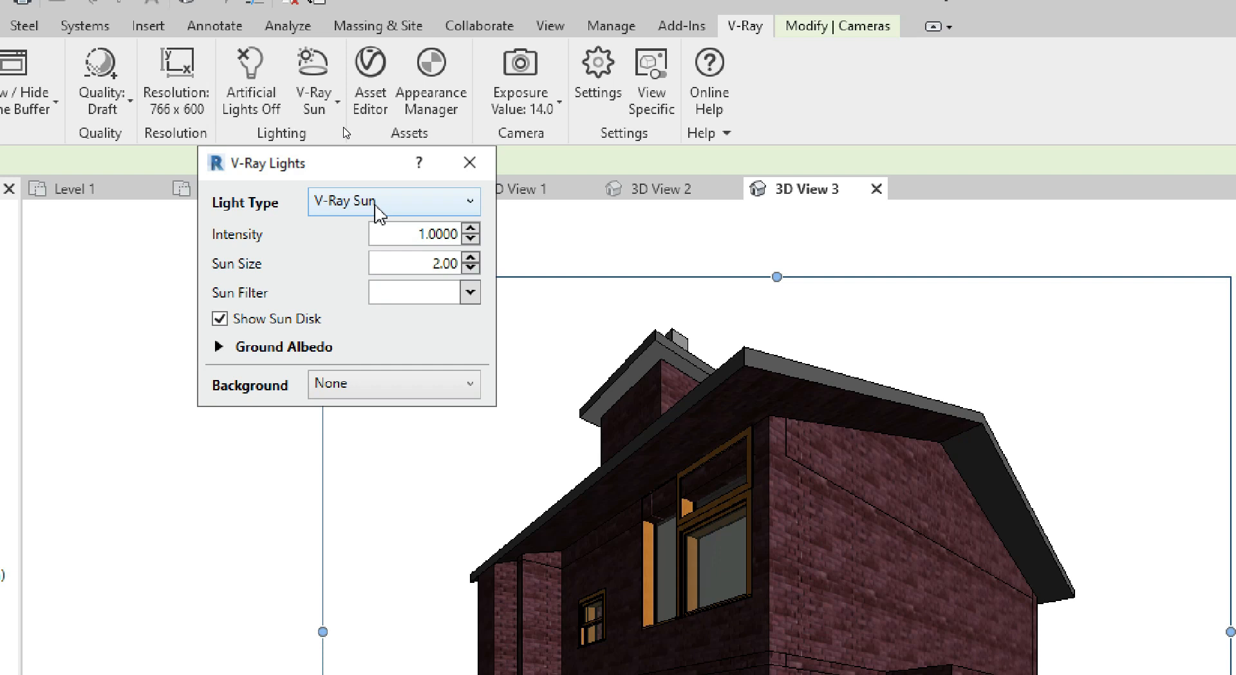
mouse_move(263, 276)
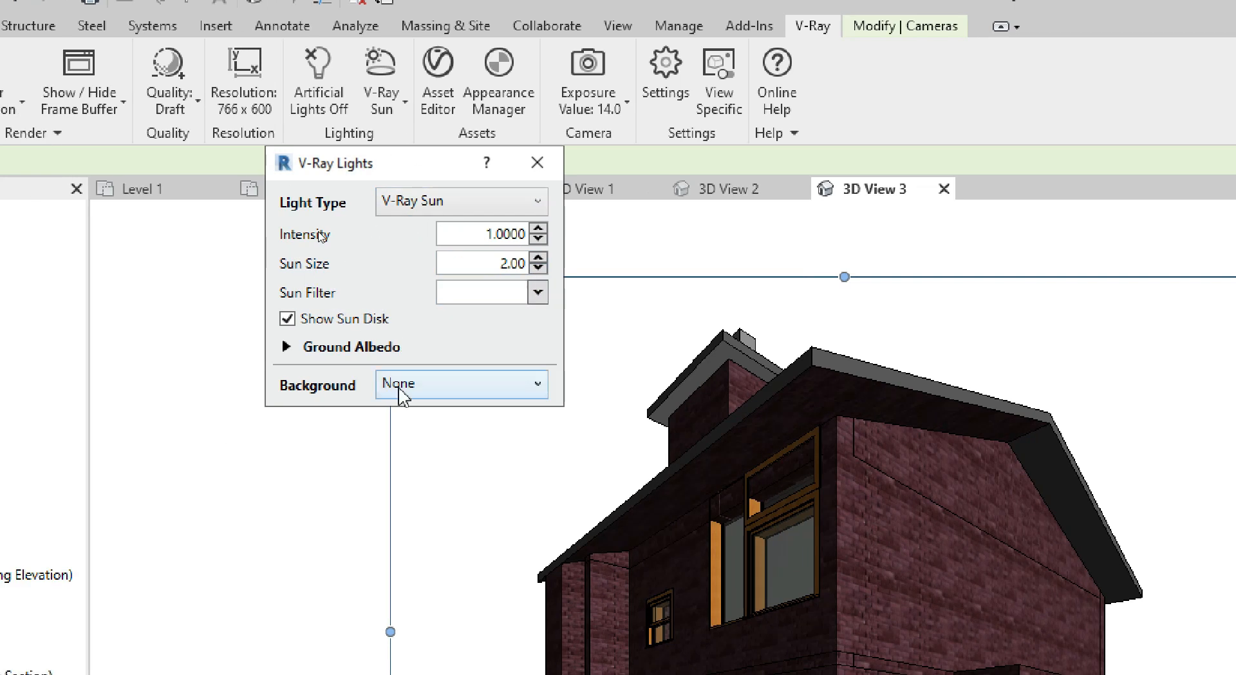
click(457, 390)
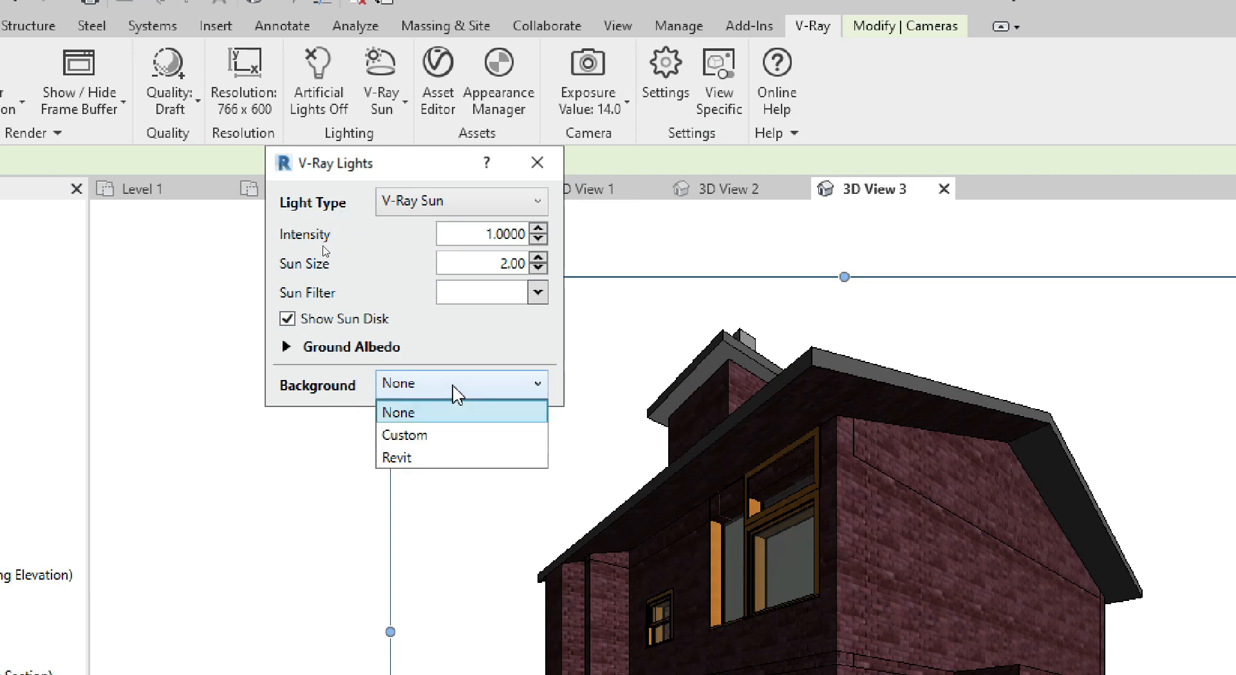
click(391, 458)
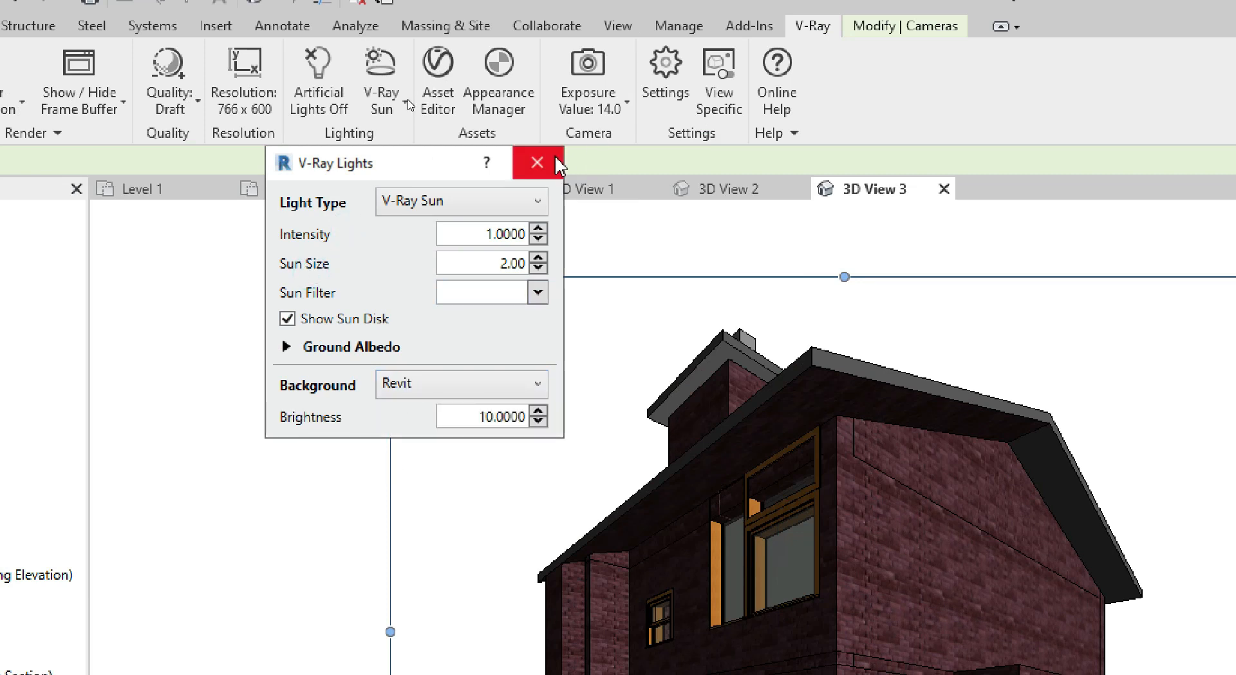
click(528, 165)
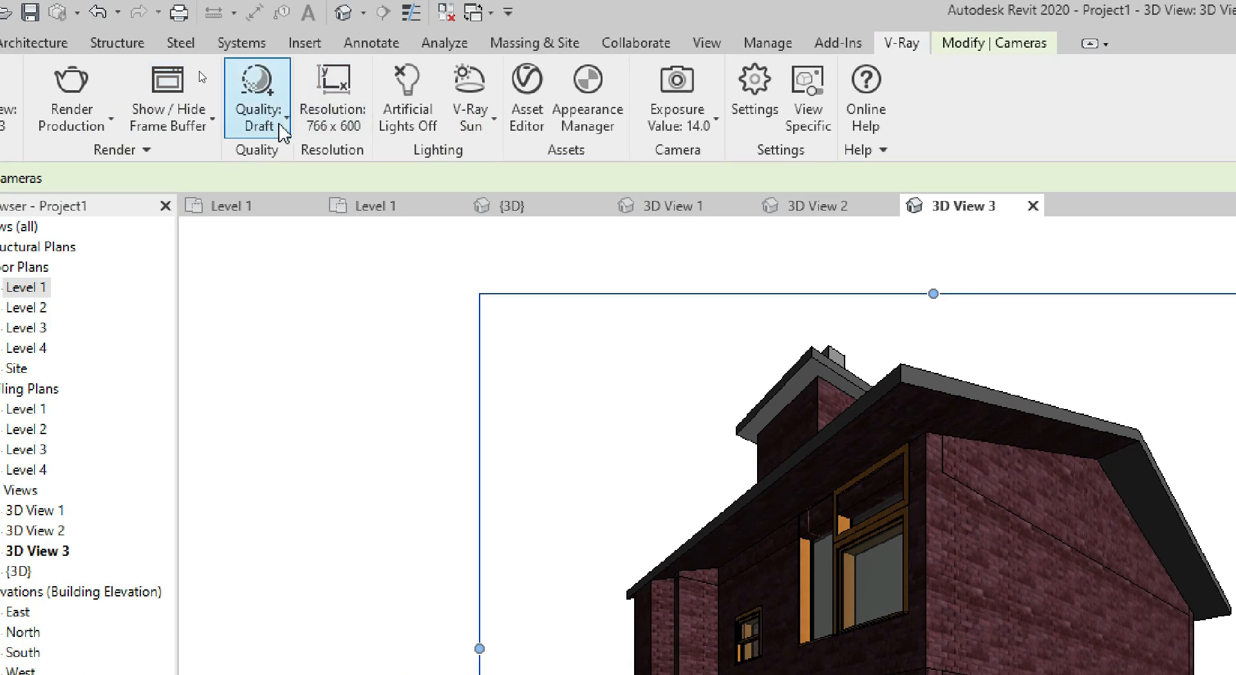
Set the V-Ray render quality to High.
click(188, 107)
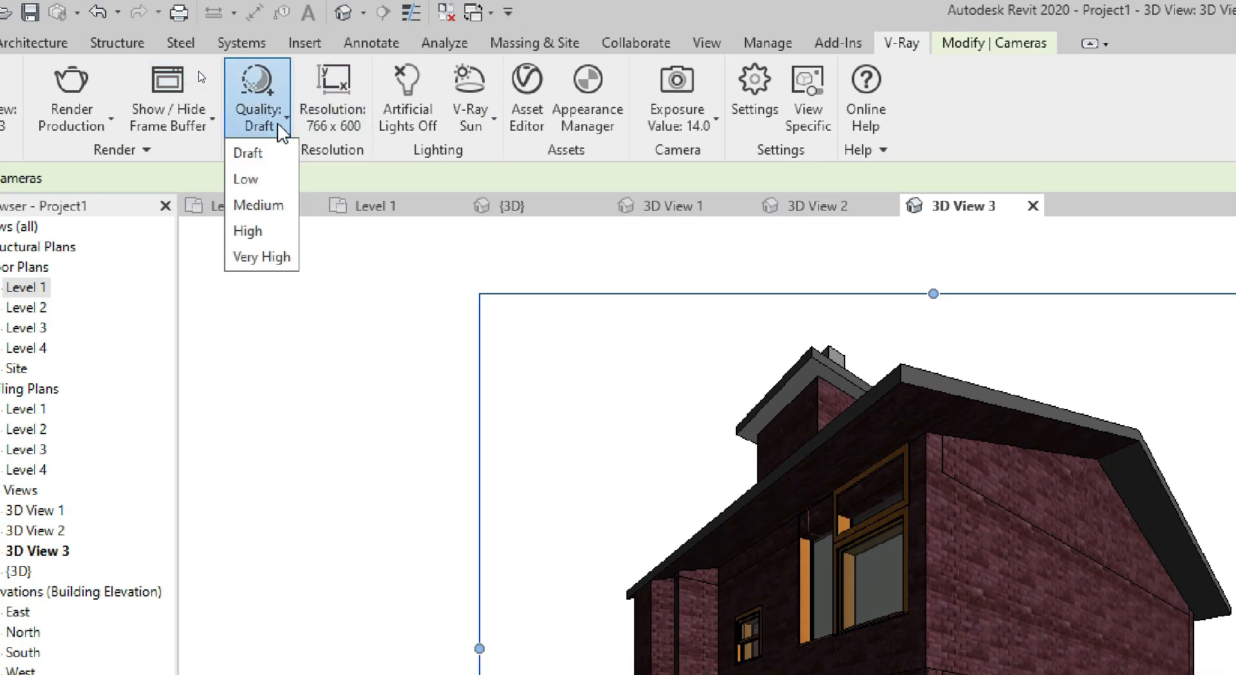
click(246, 233)
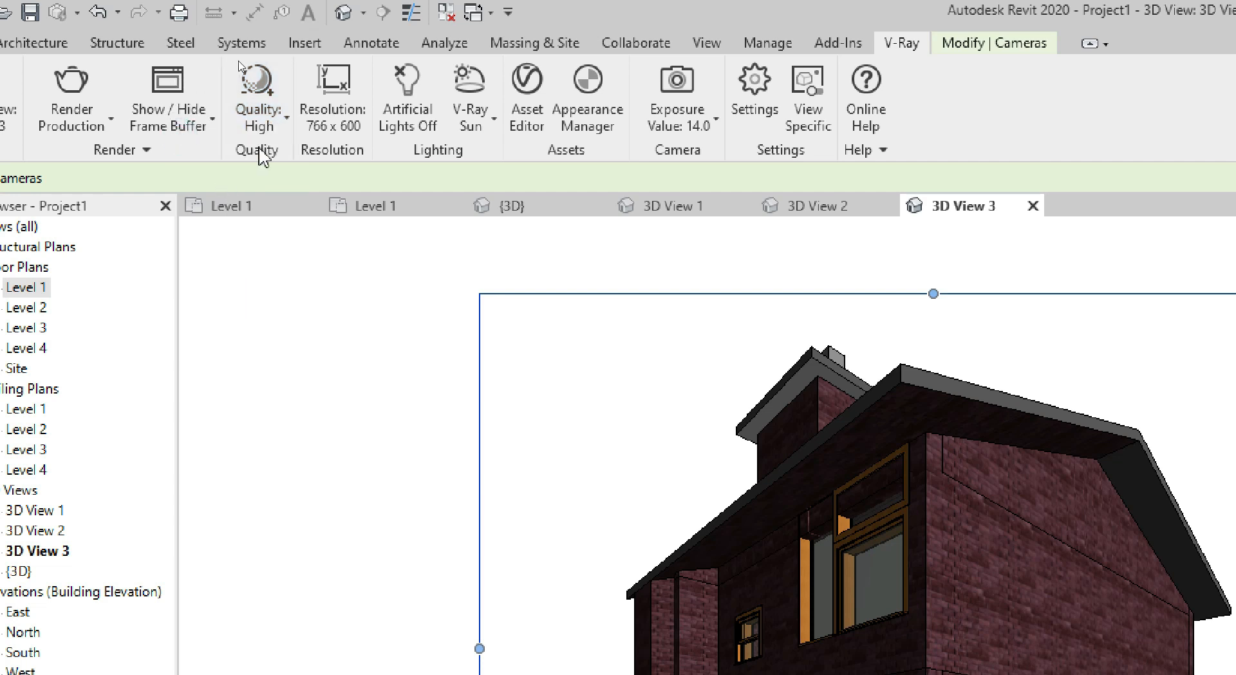
Set the V-Ray output width to 1500 pixels, keeping the Crop Region aspect ratio and 150 DPI.
click(335, 122)
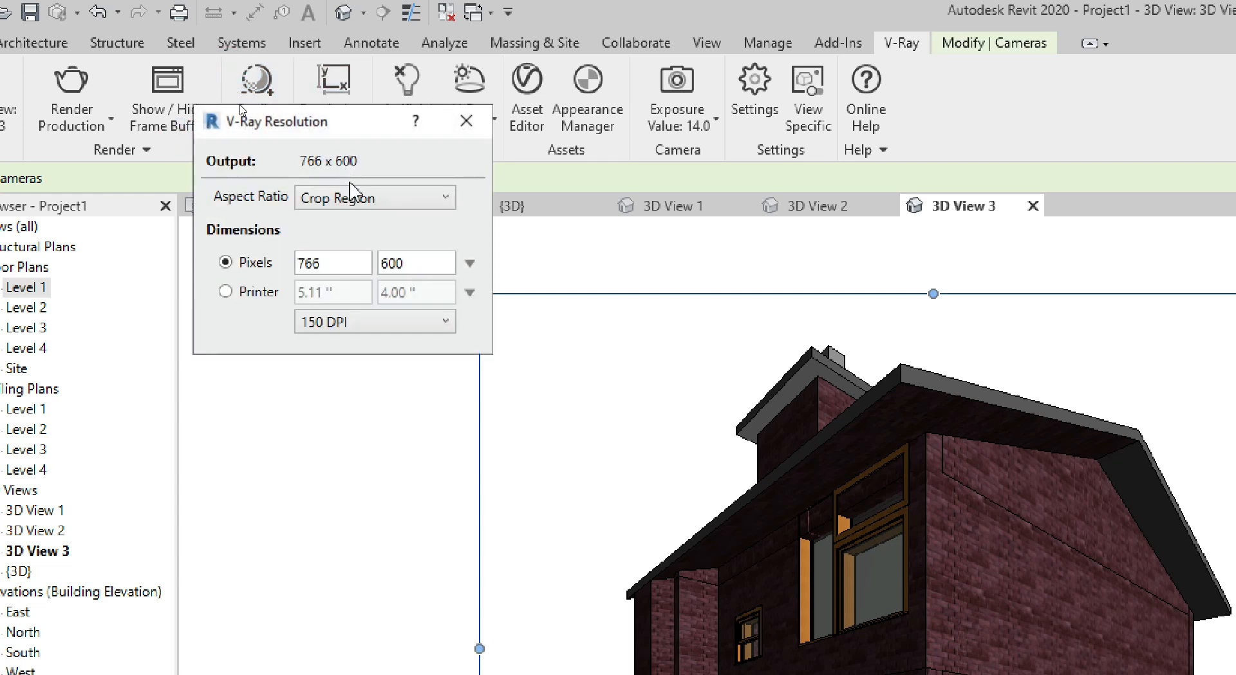
double_click(342, 262)
text(500)
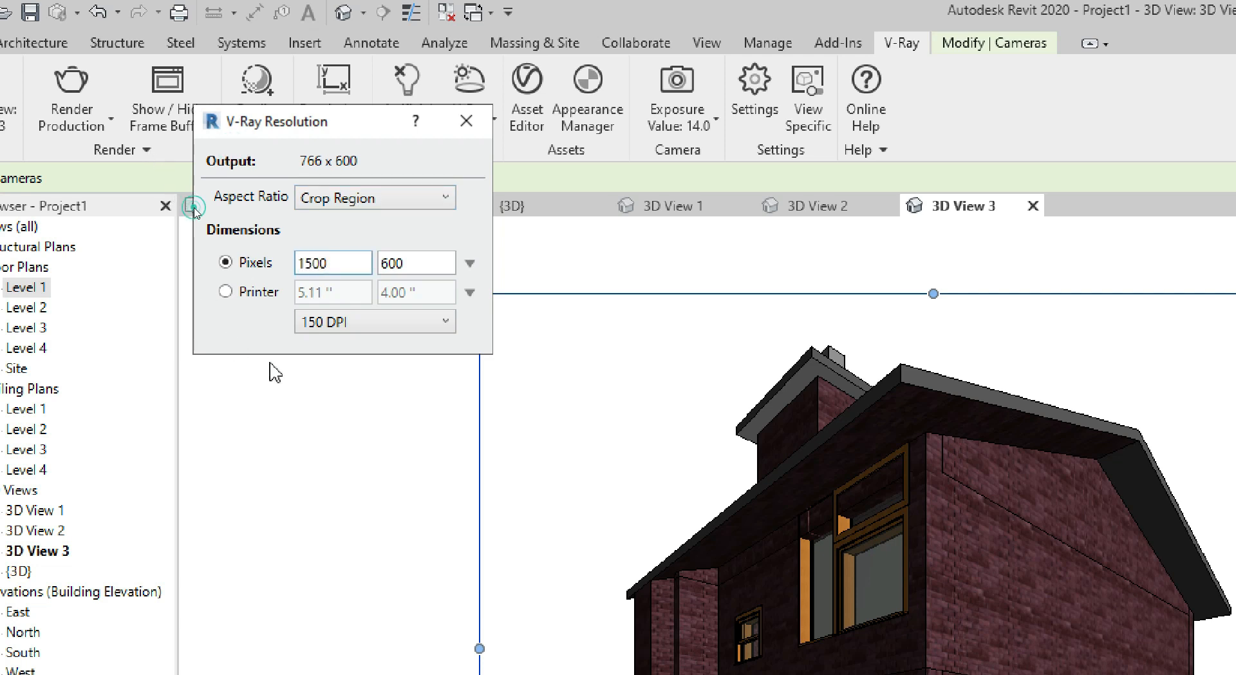
click(367, 320)
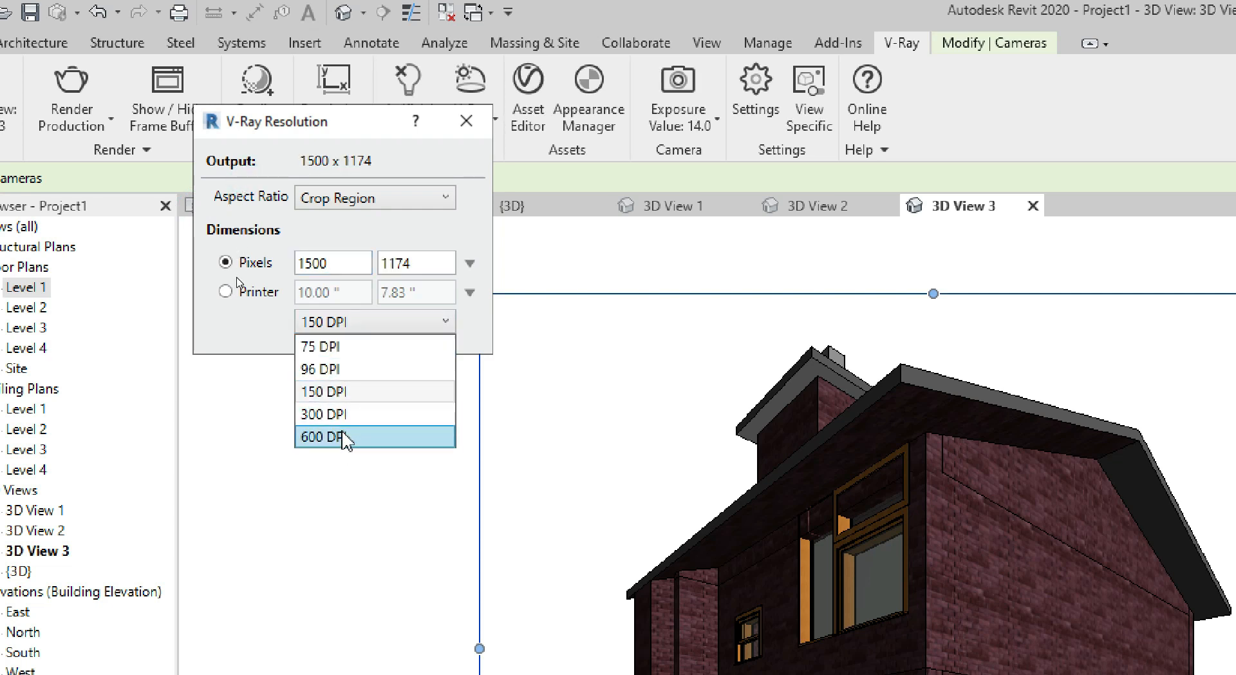
click(345, 486)
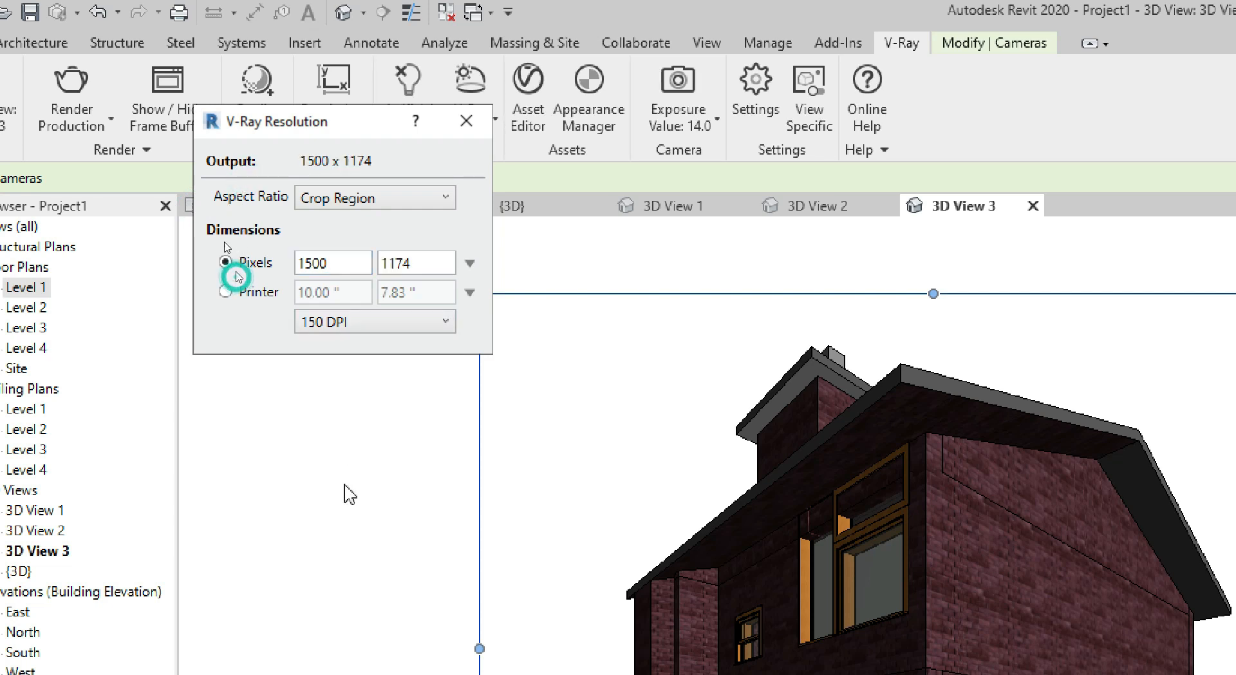
click(466, 122)
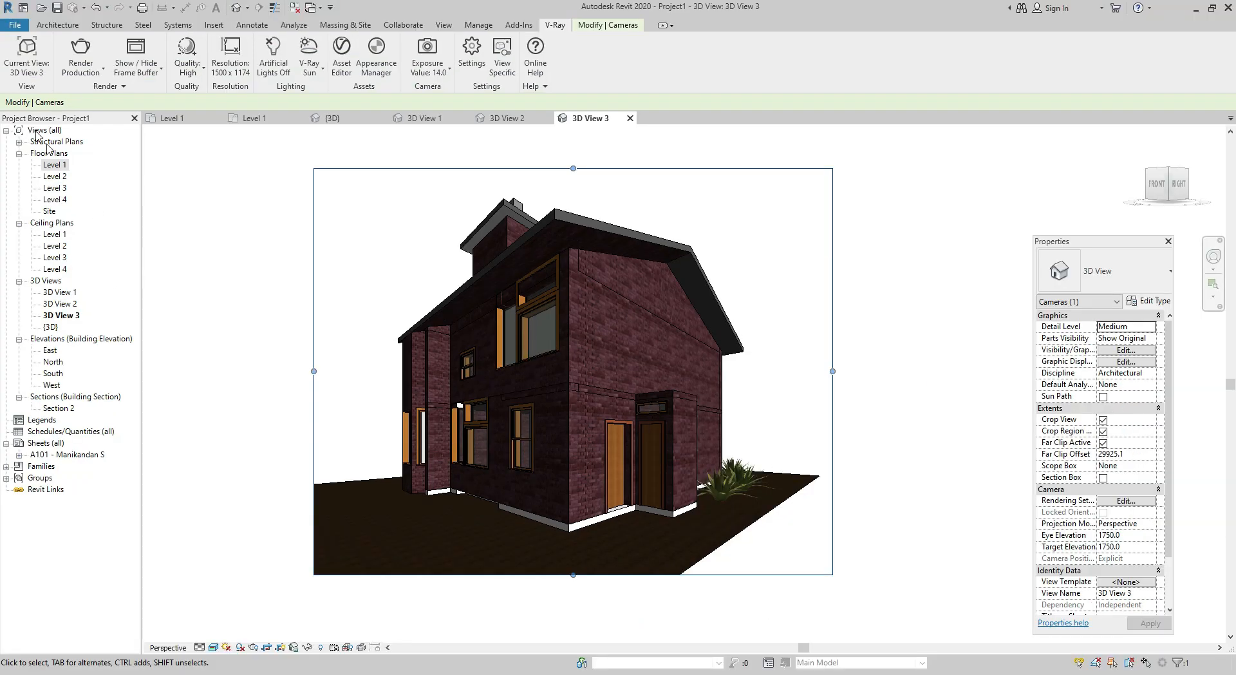
Run a test V-Ray production render of 3D View 3 and cancel it while it is processing.
click(63, 79)
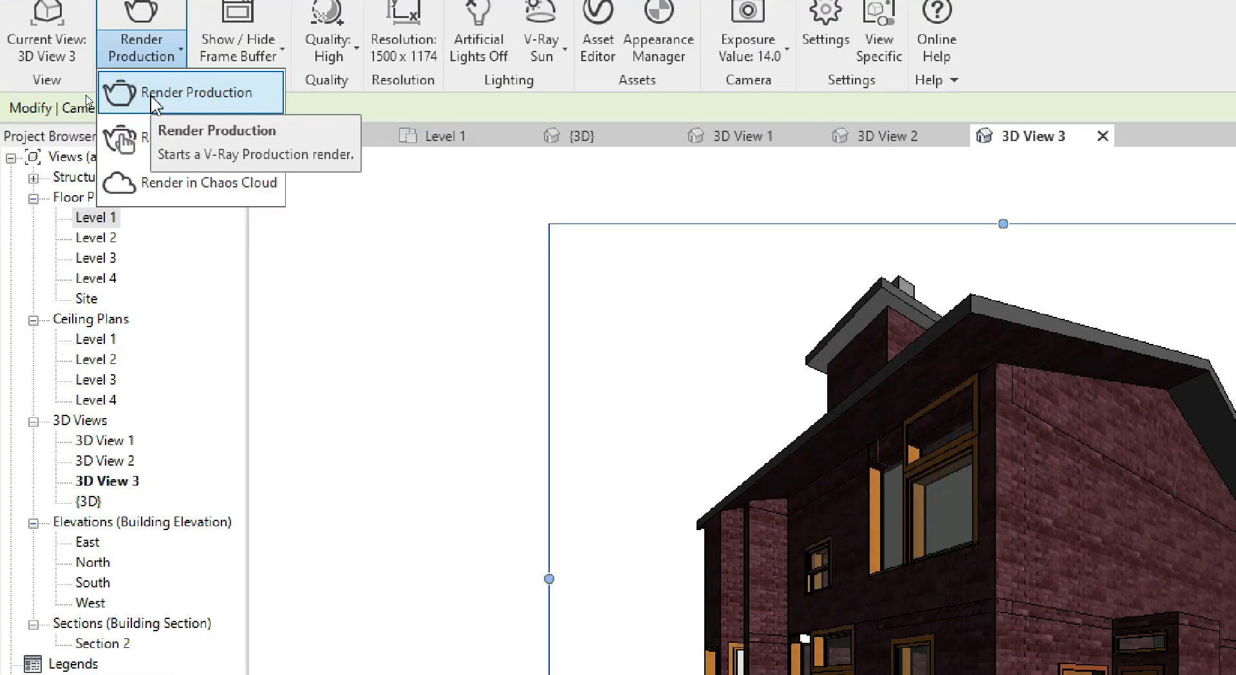
click(152, 96)
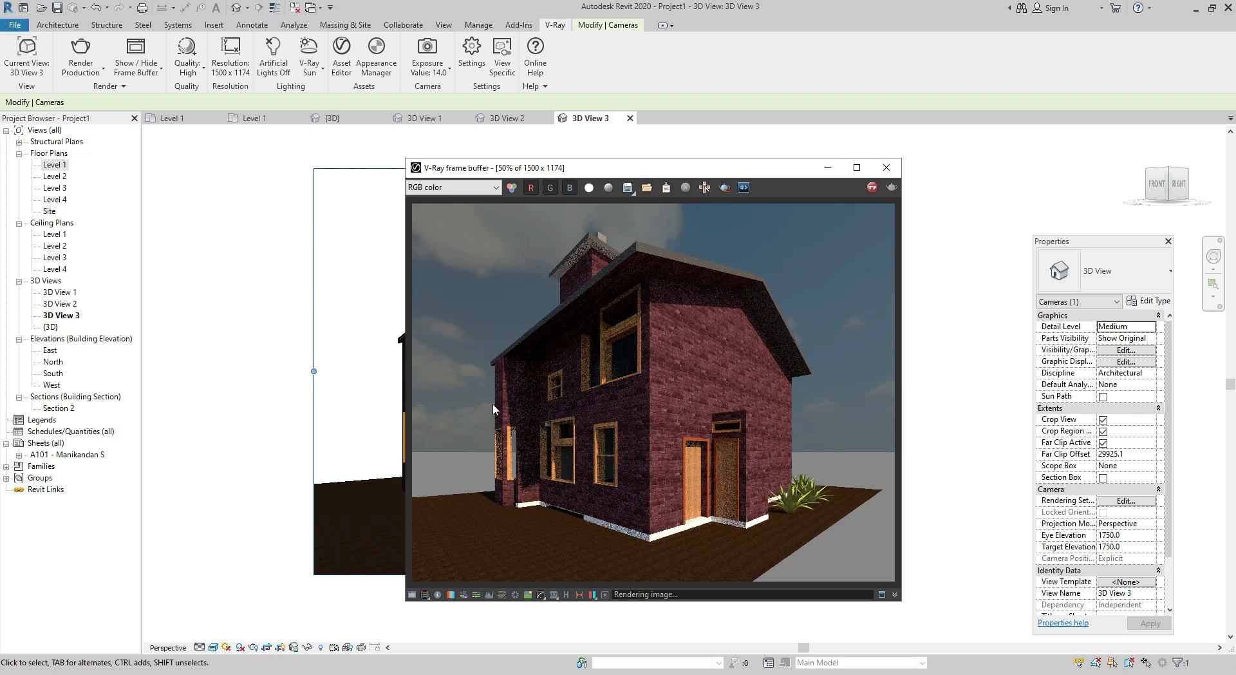
click(894, 170)
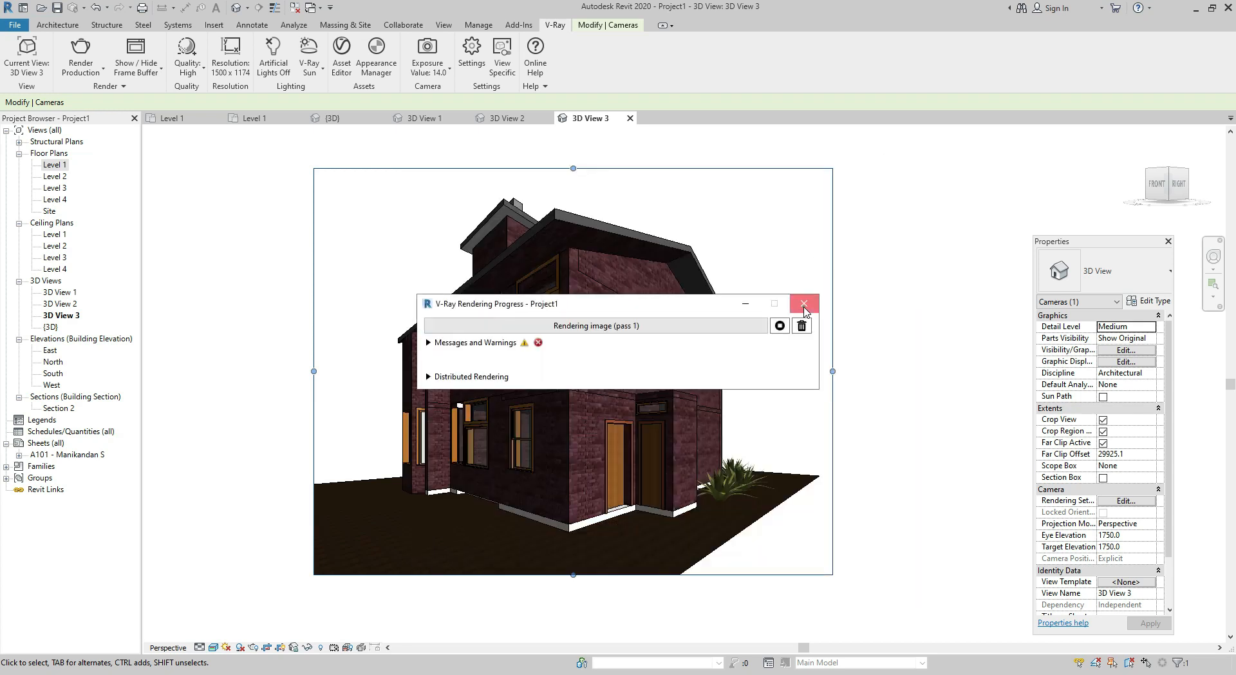
click(801, 268)
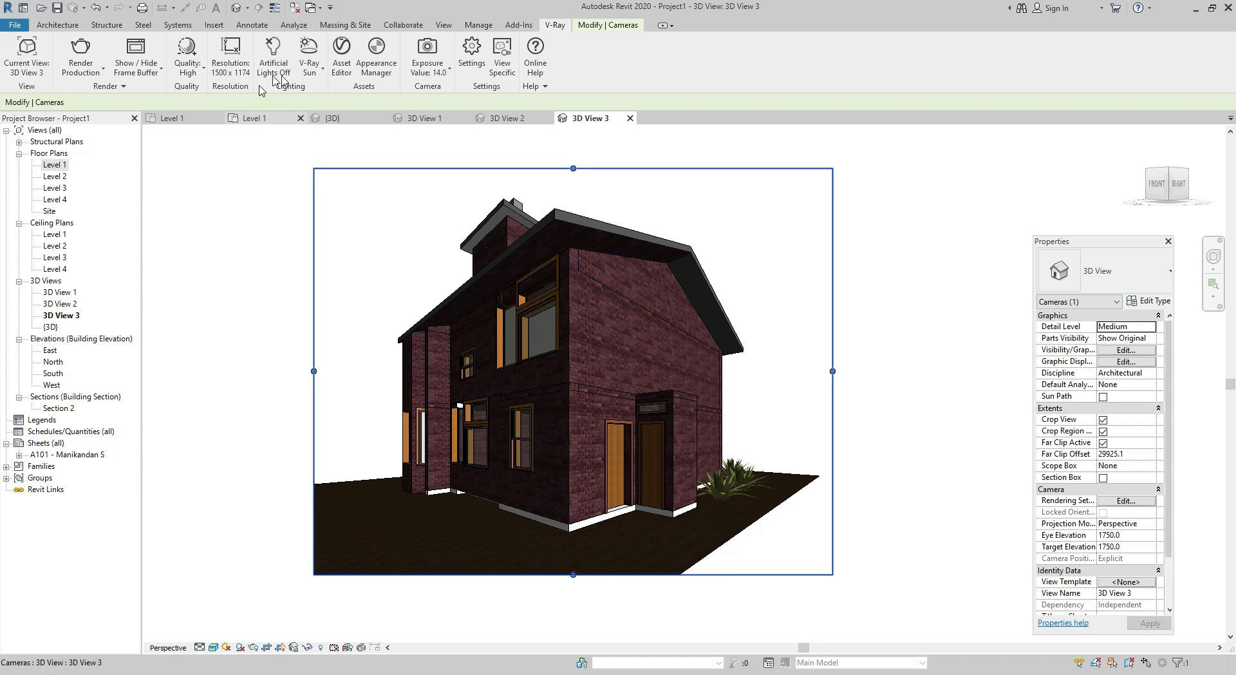
Change the V-Ray light type to Dome Light and set its intensity to 30.
click(312, 78)
click(319, 122)
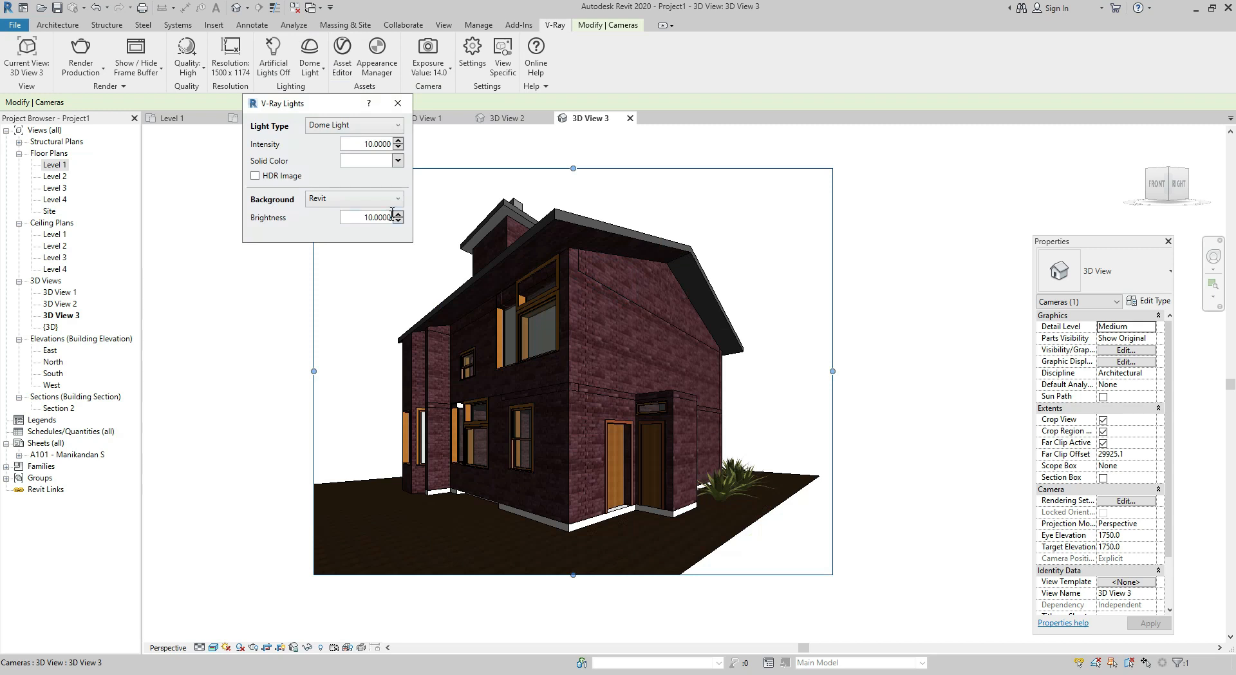
double_click(389, 144)
text(30)
click(396, 103)
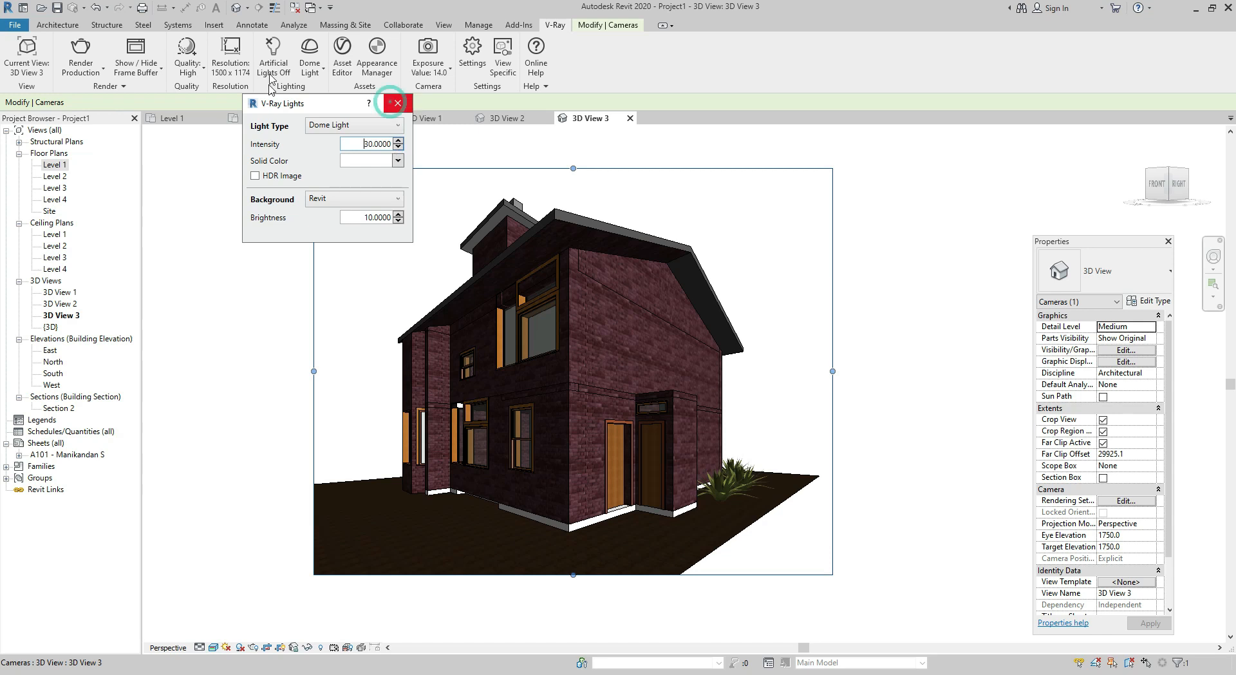
Turn on the artificial lights and start a V-Ray production render of 3D View 3.
click(270, 76)
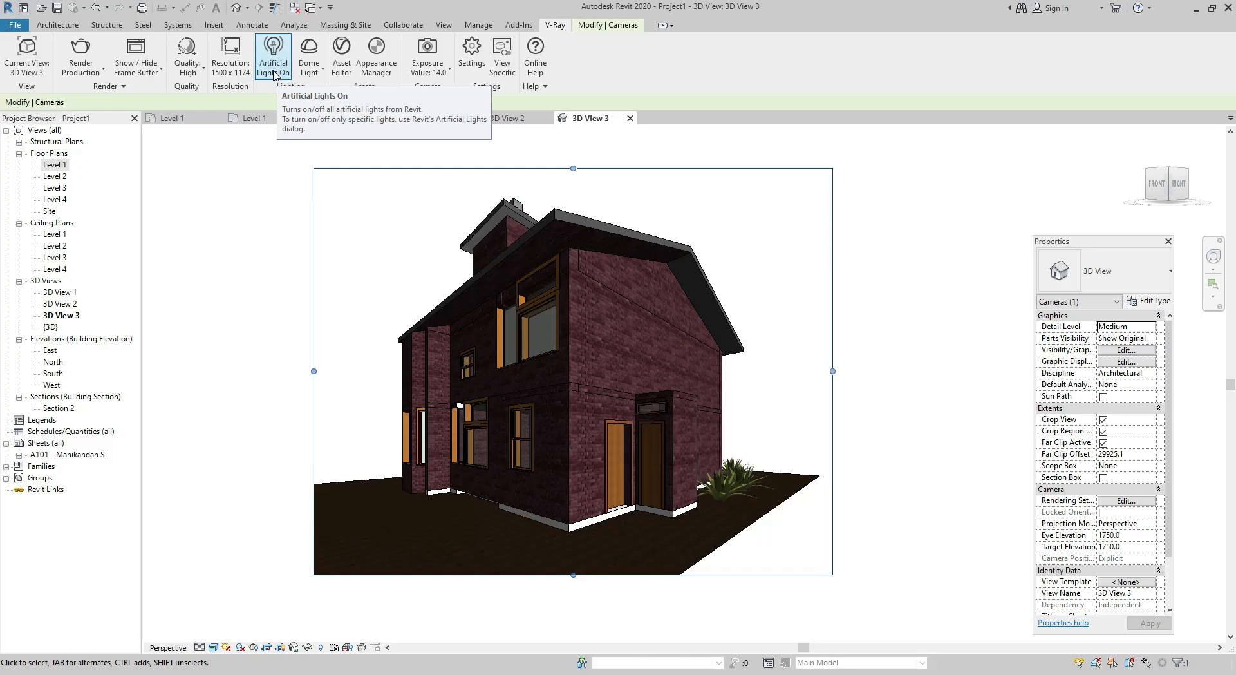
click(80, 51)
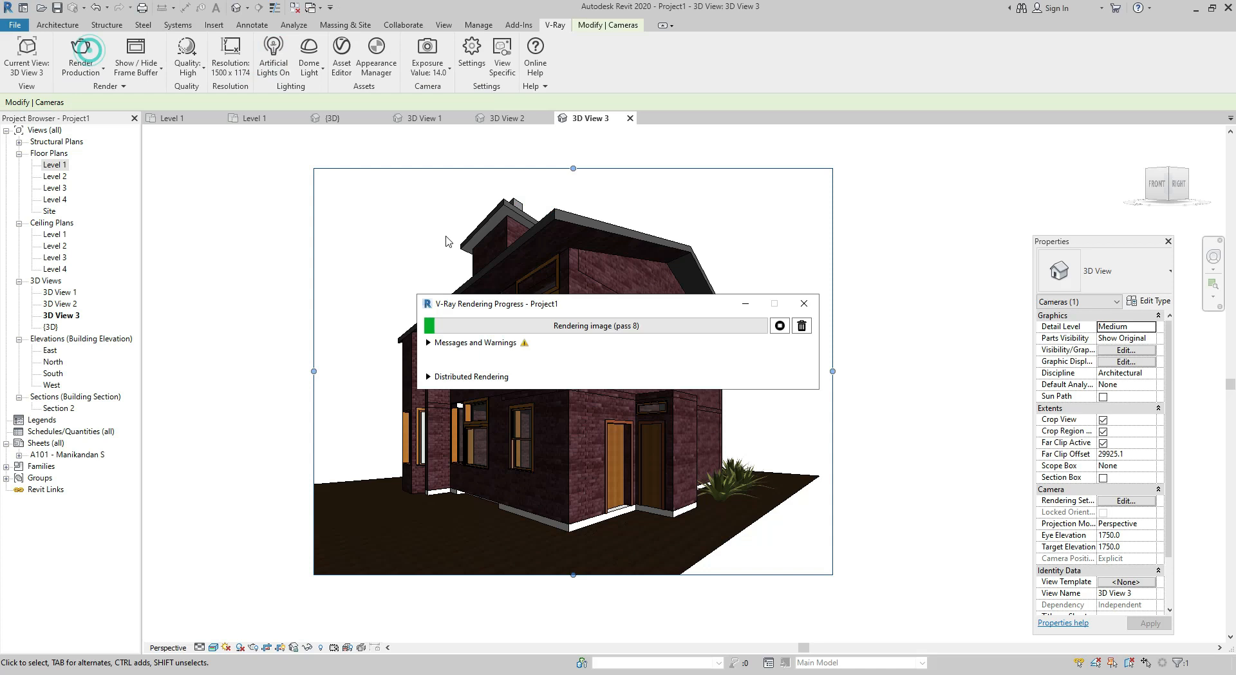